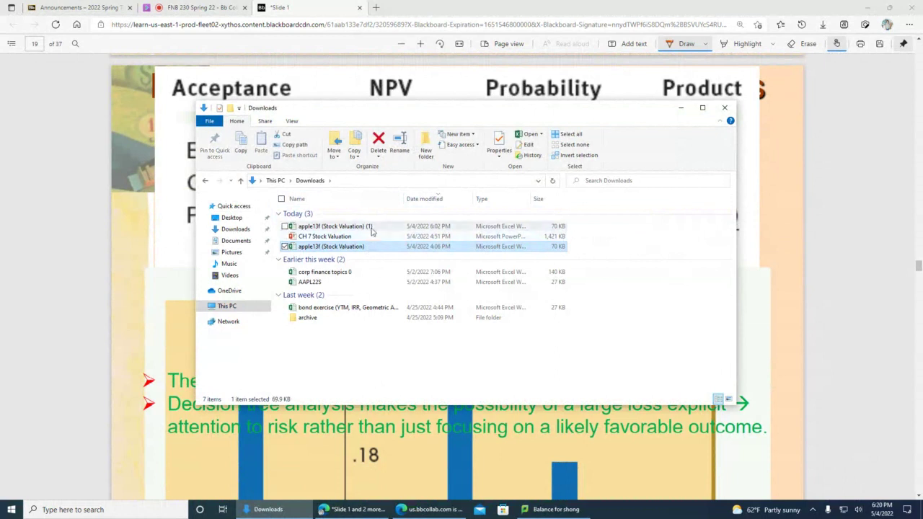
Delete the duplicate file "apple13f (Stock Valuation) (1)" from the Downloads folder.
{"action": "left_click", "coordinate": [372, 229]}
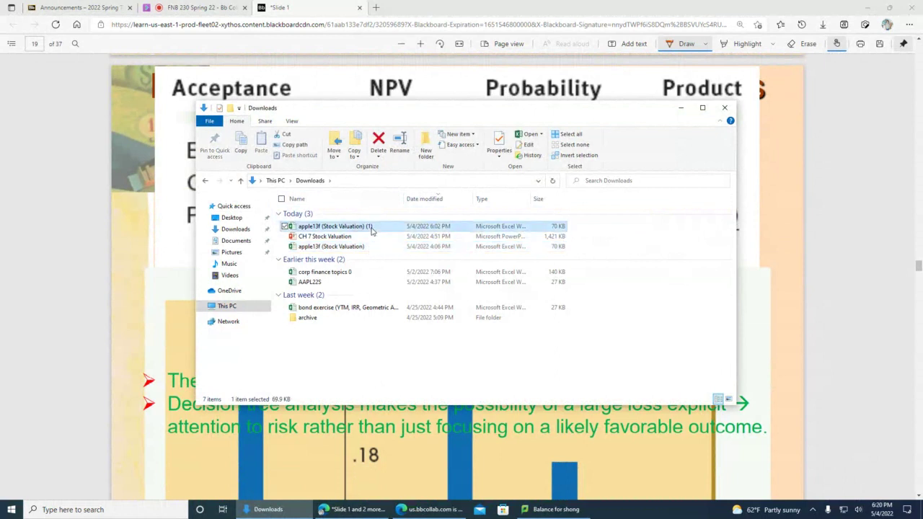
{"action": "key", "text": "Delete"}
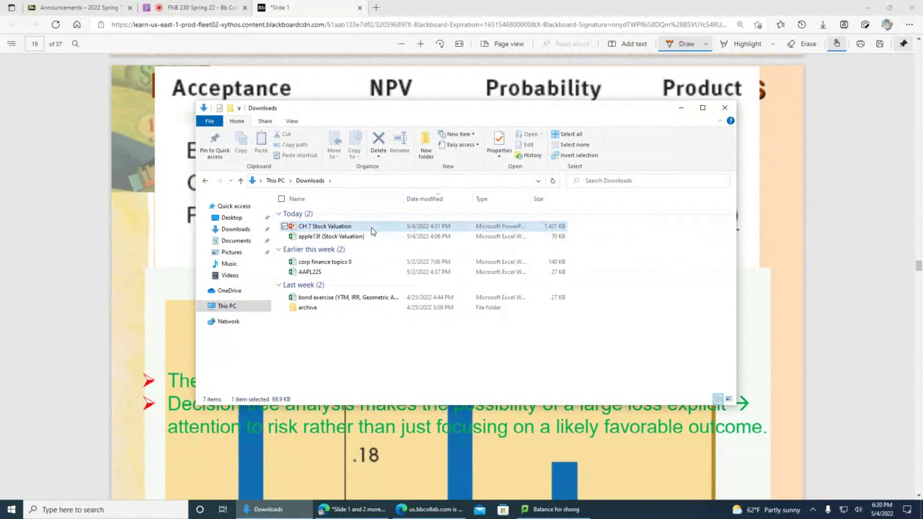
{"action": "left_click", "coordinate": [372, 230]}
{"action": "left_click", "coordinate": [285, 228]}
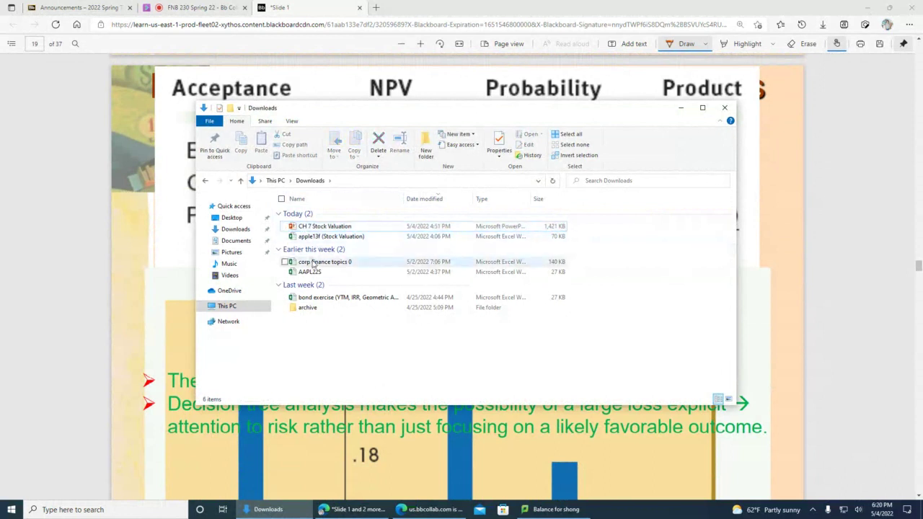
Open the "corp finance topics 0" workbook in a maximized Excel window and agree to download the available Office updates.
{"action": "left_click", "coordinate": [288, 263]}
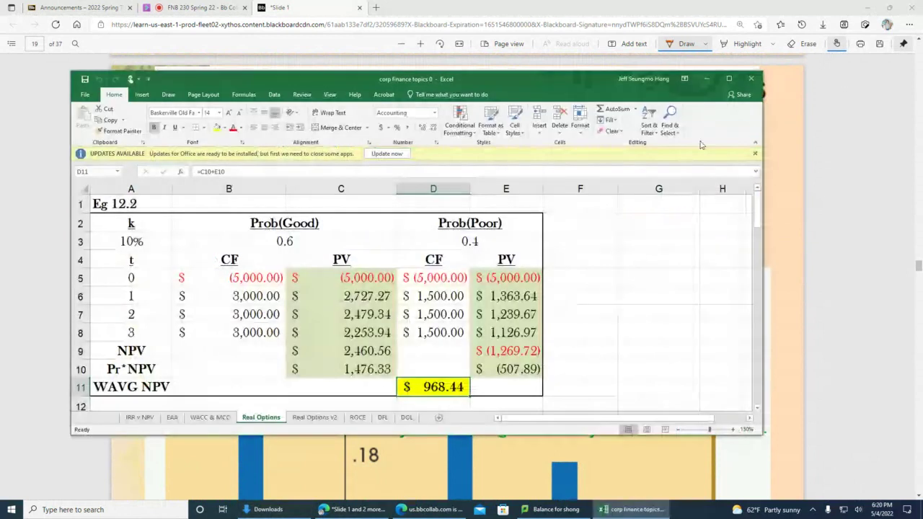
{"action": "left_click", "coordinate": [728, 80]}
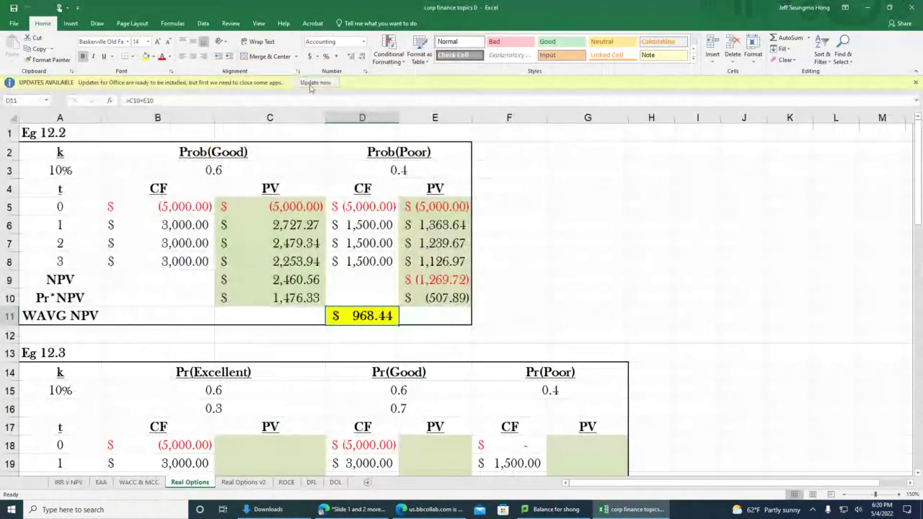
{"action": "left_click", "coordinate": [310, 85]}
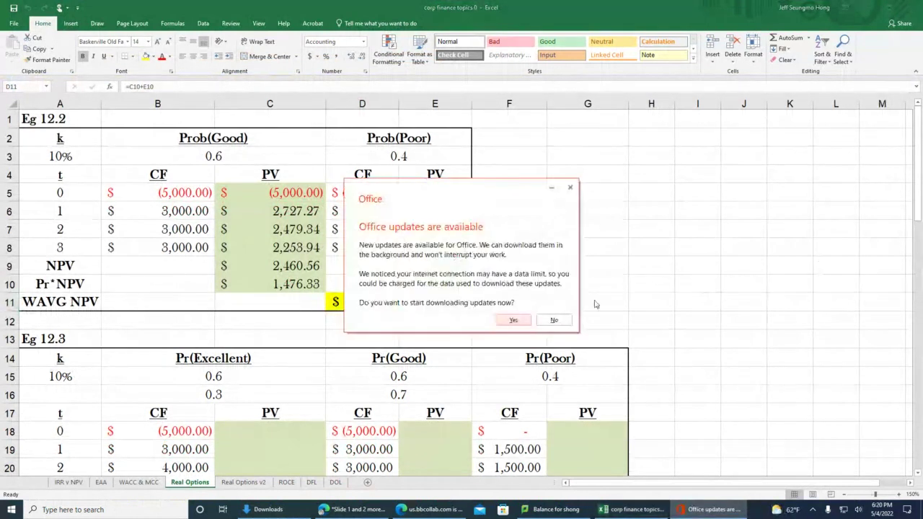
{"action": "left_click", "coordinate": [516, 319]}
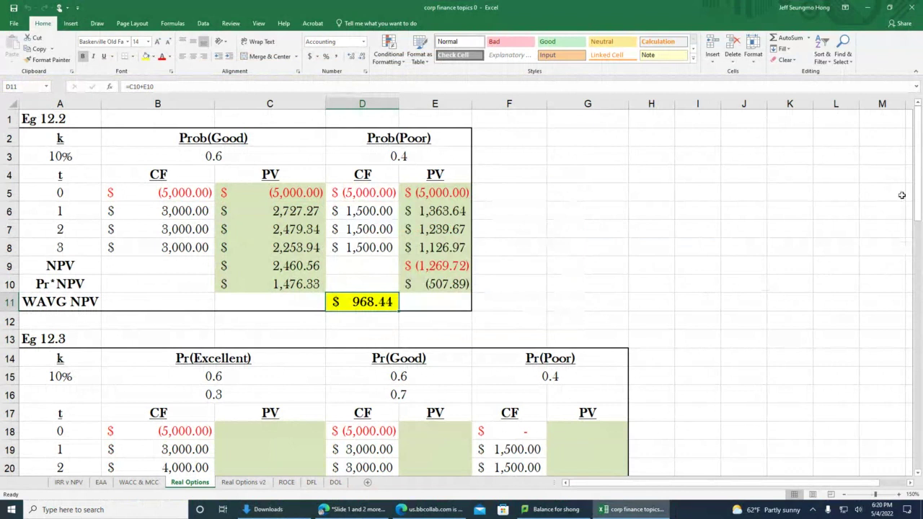
Examine the probabilities of the Excellent and Good scenarios in the Eg 12.3 table.
{"action": "left_click_drag", "start_coordinate": [919, 173], "coordinate": [921, 215]}
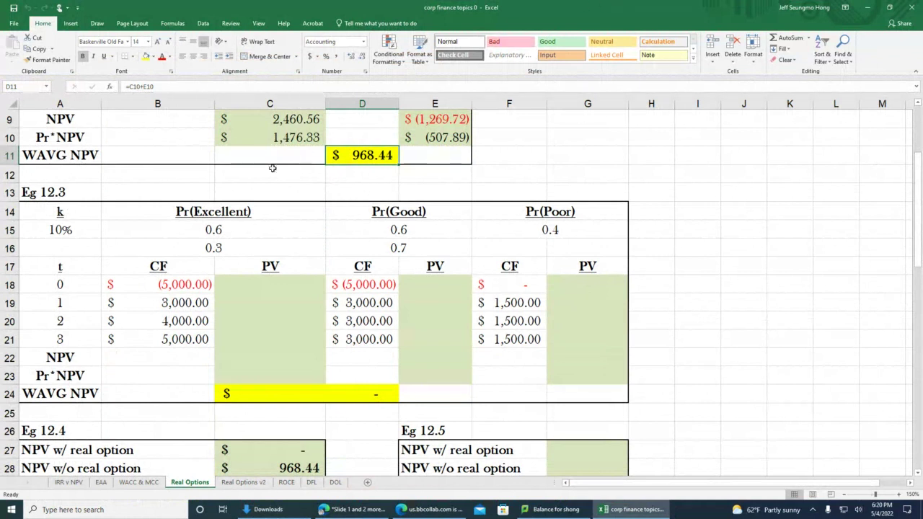
{"action": "left_click_drag", "start_coordinate": [163, 207], "coordinate": [411, 245]}
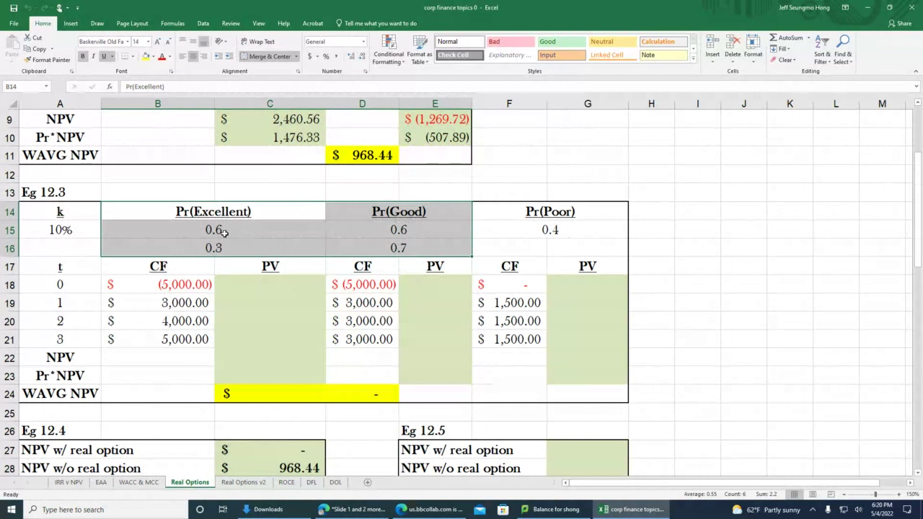
{"action": "left_click", "coordinate": [167, 232]}
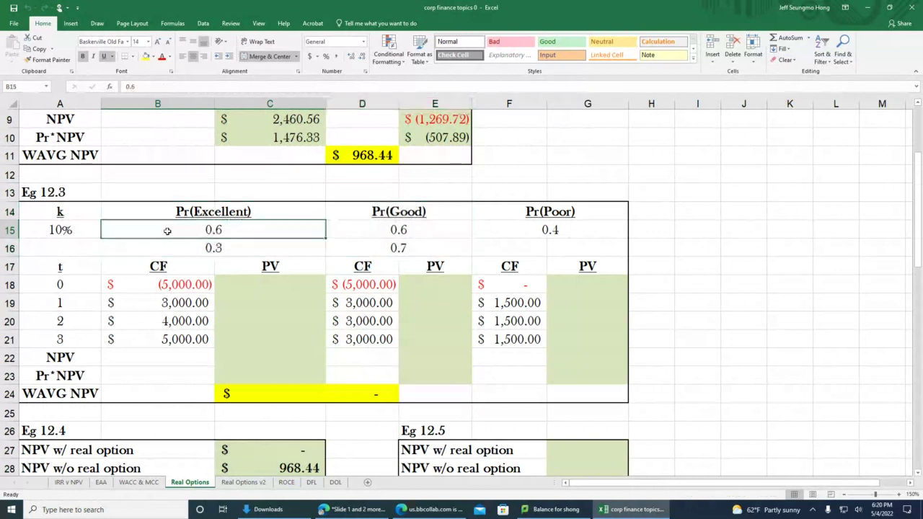
{"action": "left_click_drag", "start_coordinate": [236, 230], "coordinate": [399, 237]}
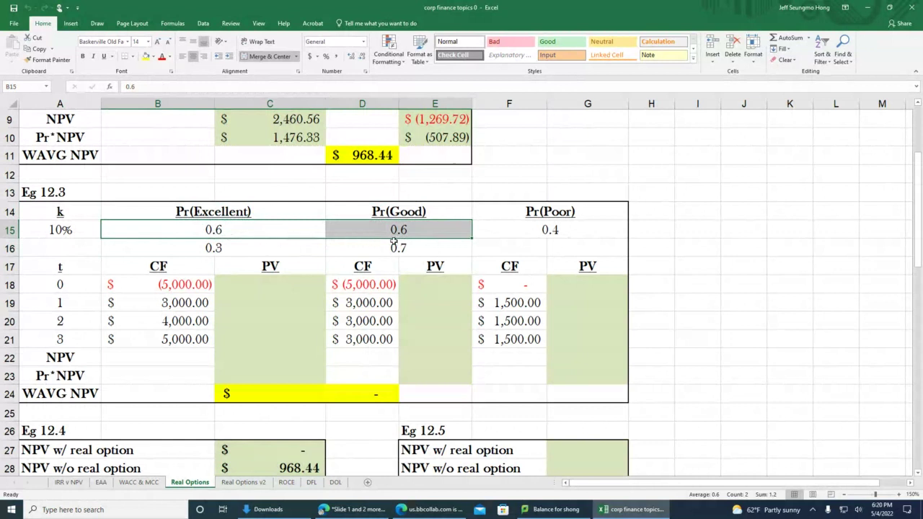
{"action": "left_click", "coordinate": [195, 248]}
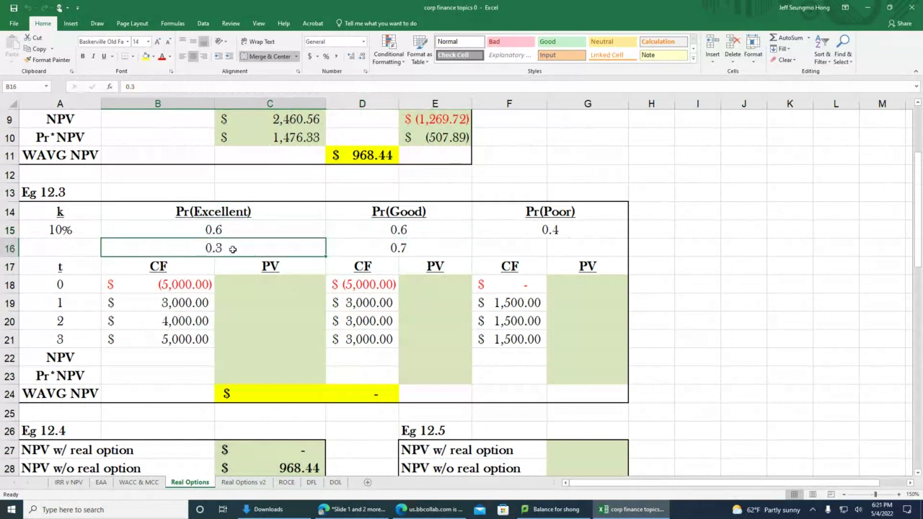
{"action": "left_click", "coordinate": [389, 249]}
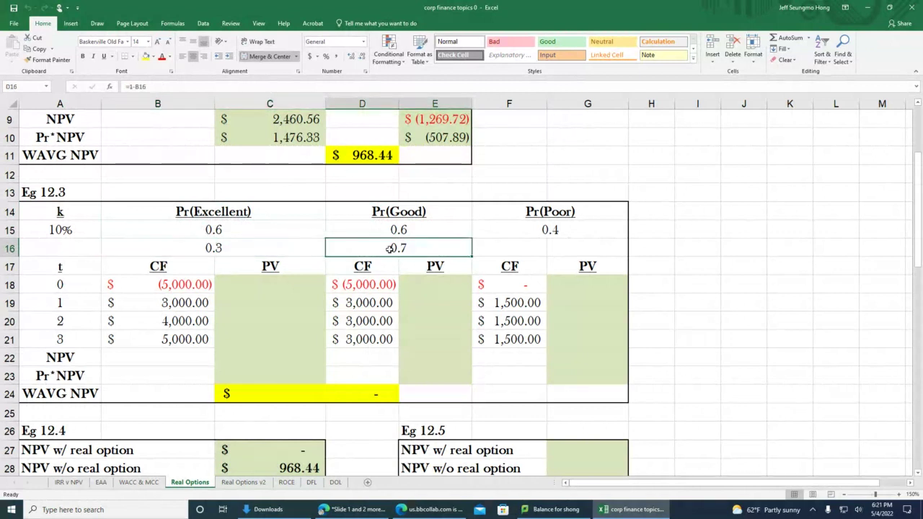
Enter the present value formula =B18/(1+$A$15)^A18 in C18 for the Excellent scenario of Eg 12.3.
{"action": "left_click", "coordinate": [257, 282]}
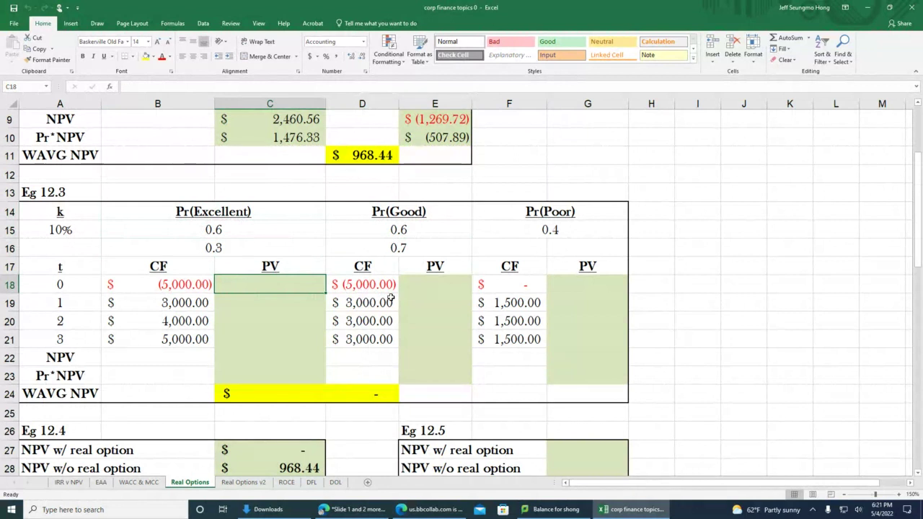
{"action": "type", "text": "="}
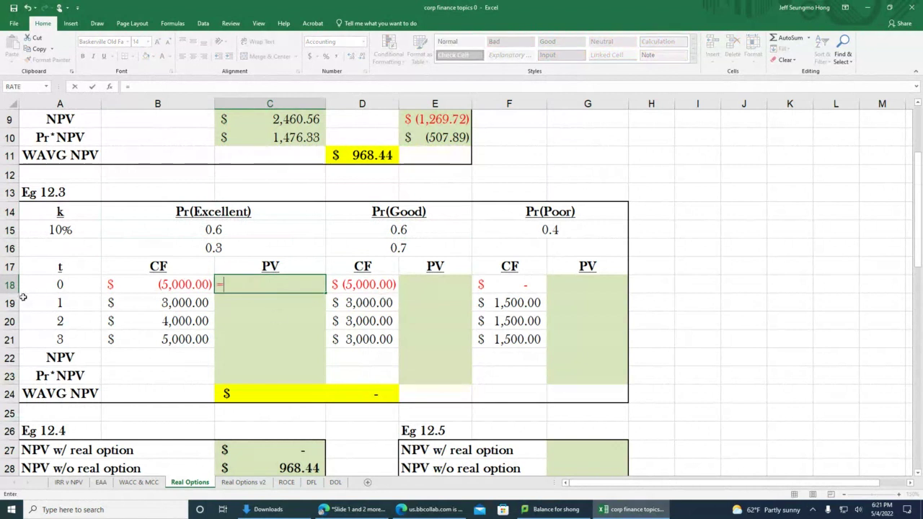
{"action": "left_click", "coordinate": [168, 285]}
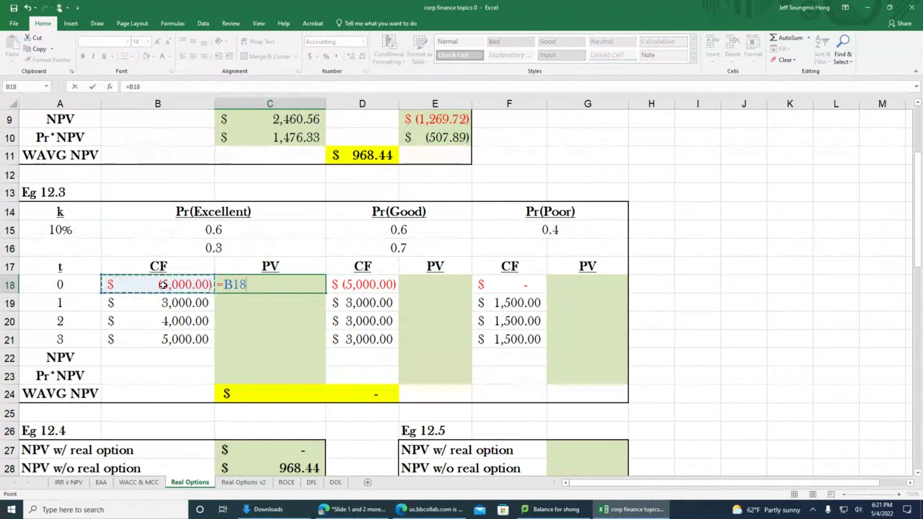
{"action": "type", "text": "/"}
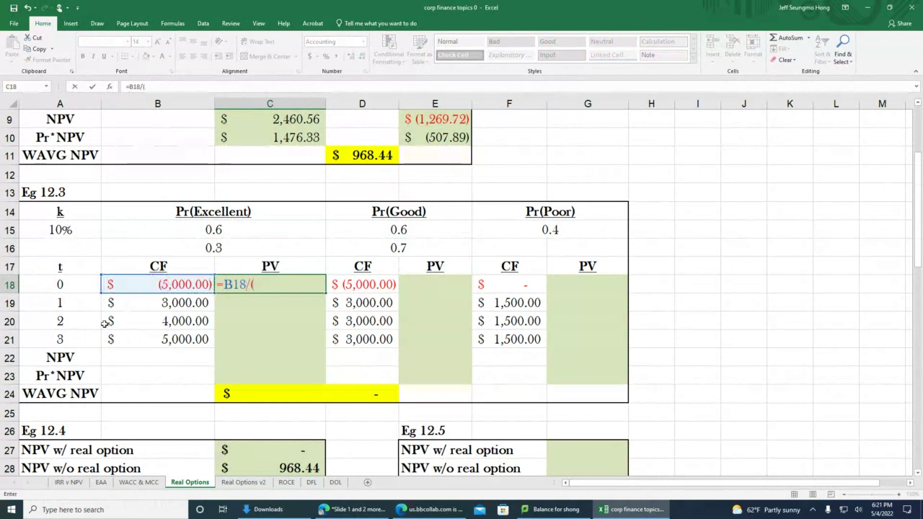
{"action": "type", "text": "(1+"}
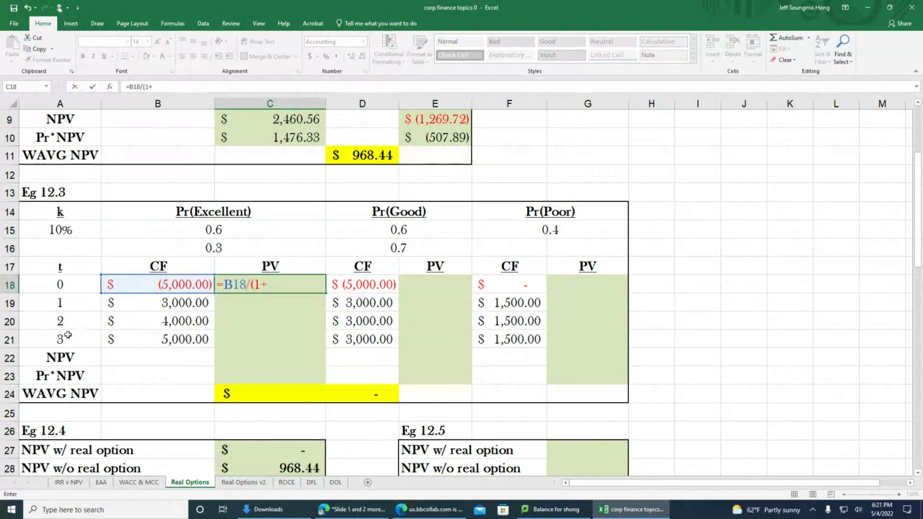
{"action": "left_click", "coordinate": [63, 229]}
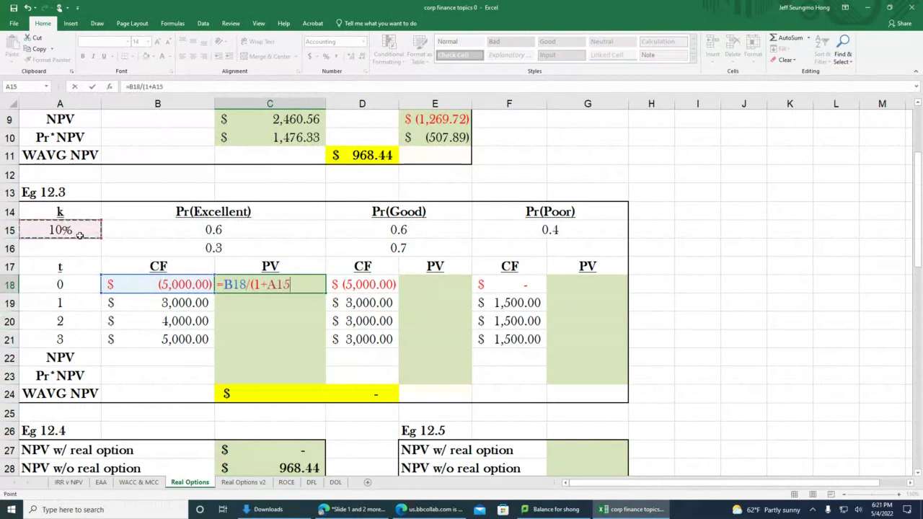
{"action": "key", "text": "F4"}
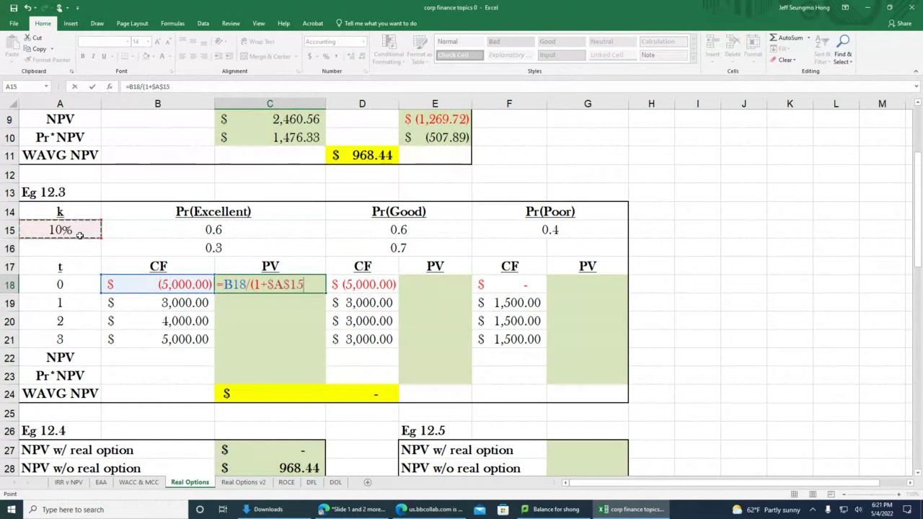
{"action": "type", "text": ")"}
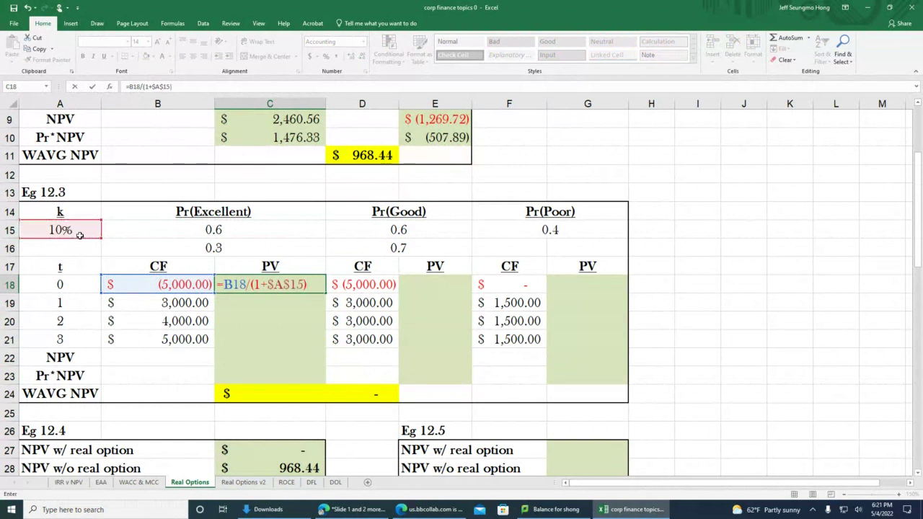
{"action": "type", "text": "^"}
{"action": "left_click", "coordinate": [60, 287]}
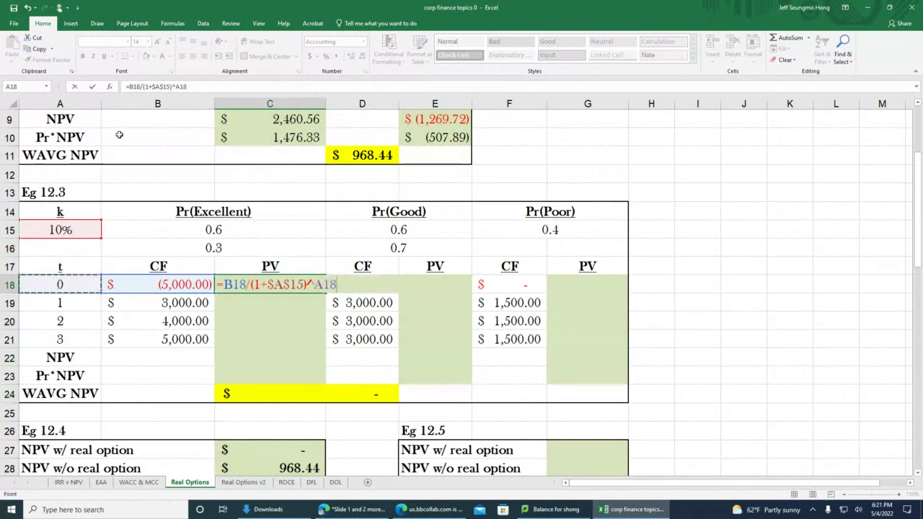
{"action": "key", "text": "ctrl+Return"}
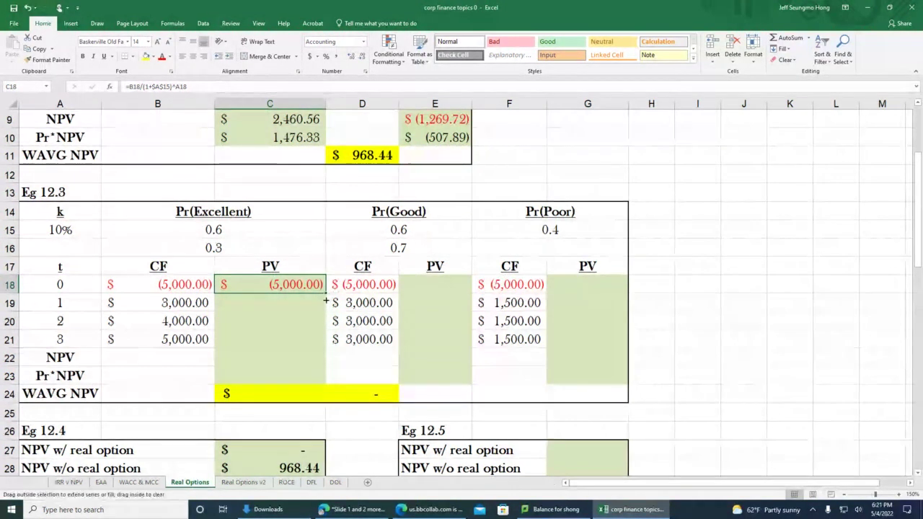
Fill the present value formula from C18 down to C21 and set the font color of C19:C21 to black.
{"action": "left_click_drag", "start_coordinate": [326, 302], "coordinate": [324, 347]}
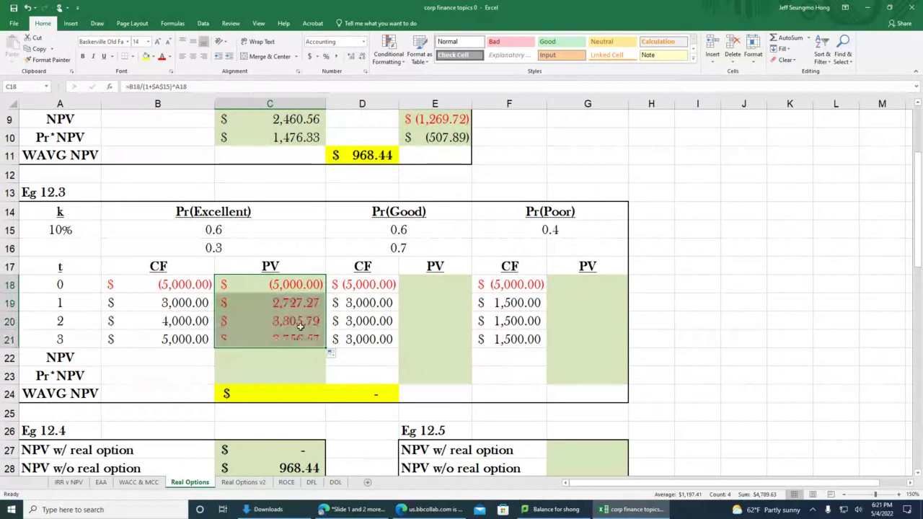
{"action": "left_click_drag", "start_coordinate": [289, 302], "coordinate": [292, 340]}
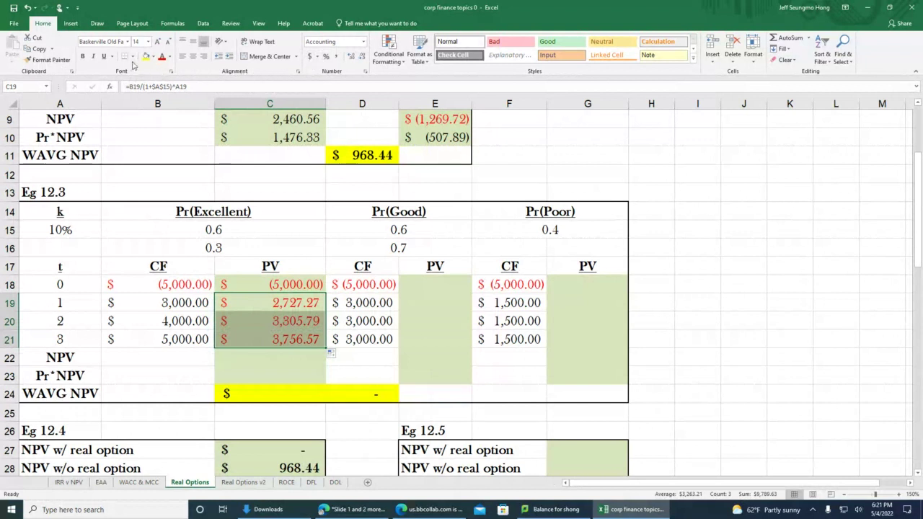
{"action": "left_click", "coordinate": [170, 57]}
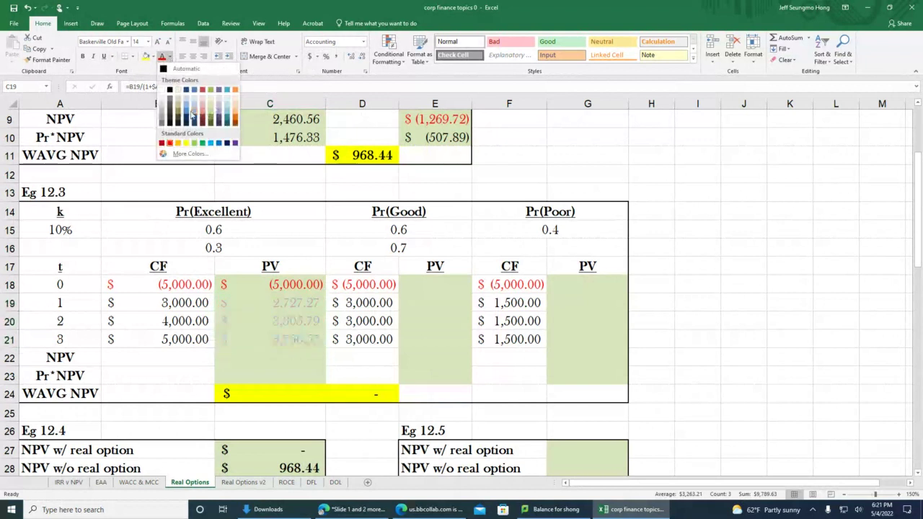
{"action": "left_click", "coordinate": [171, 90]}
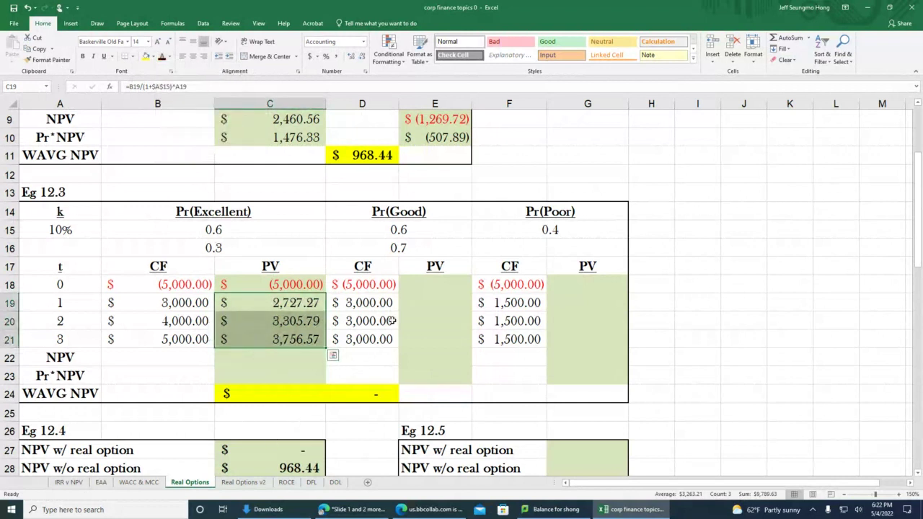
{"action": "left_click", "coordinate": [415, 287]}
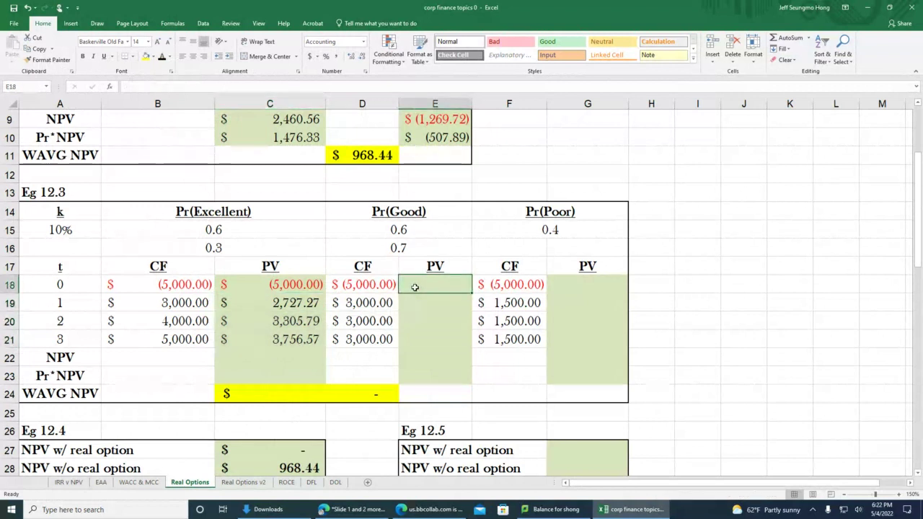
{"action": "left_click", "coordinate": [484, 286]}
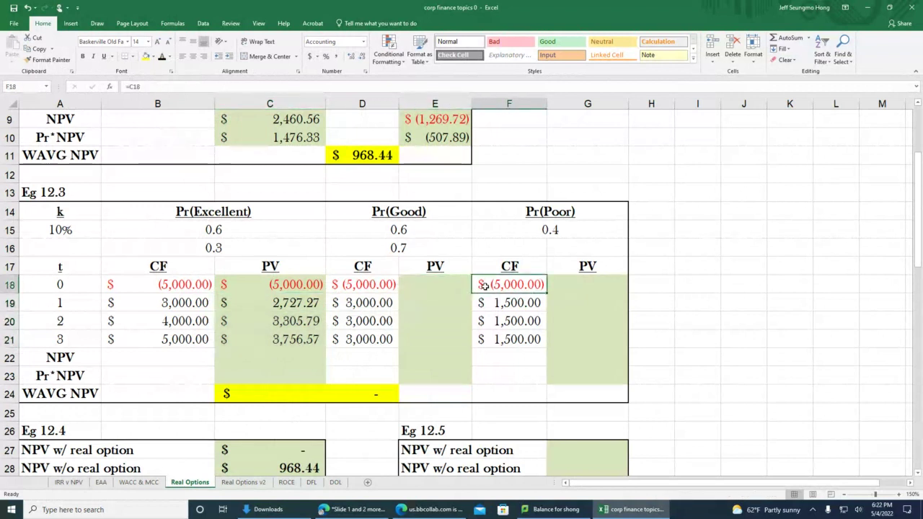
{"action": "left_click", "coordinate": [409, 287]}
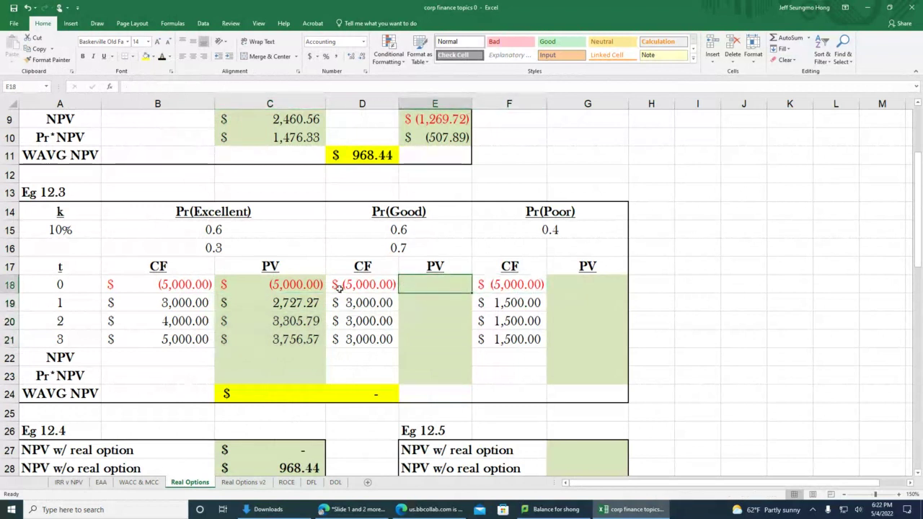
{"action": "left_click", "coordinate": [347, 284]}
{"action": "left_click", "coordinate": [416, 288]}
{"action": "type", "text": "="}
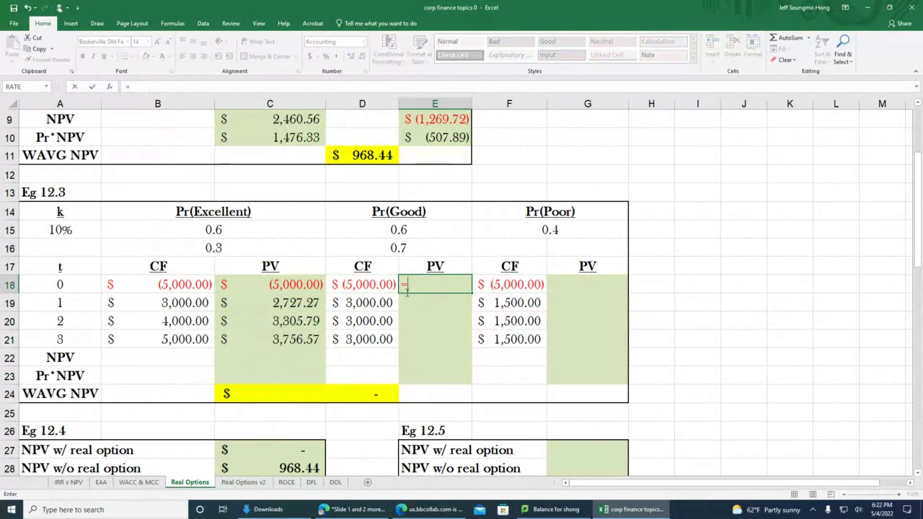
{"action": "key", "text": "Escape"}
Calculate the Excellent scenario's NPV in C22 with =SUM(C18:C21).
{"action": "left_click", "coordinate": [296, 357]}
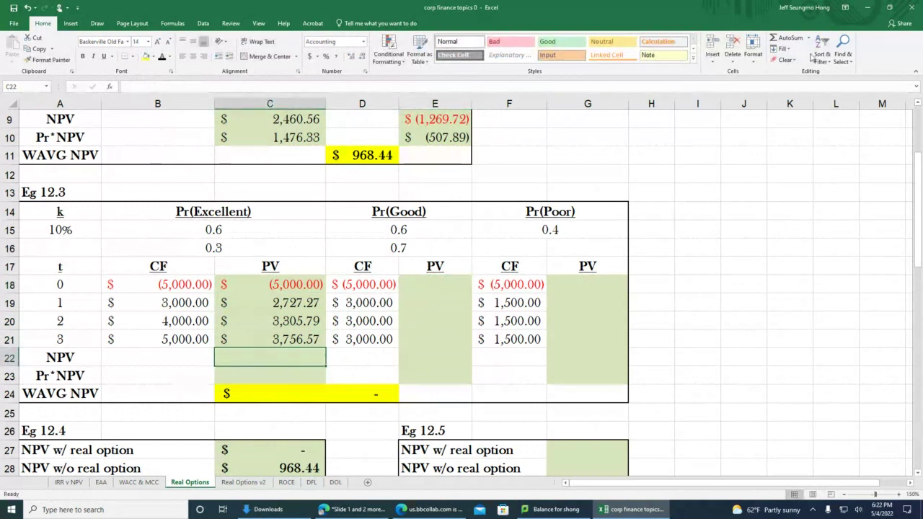
{"action": "left_click", "coordinate": [801, 42]}
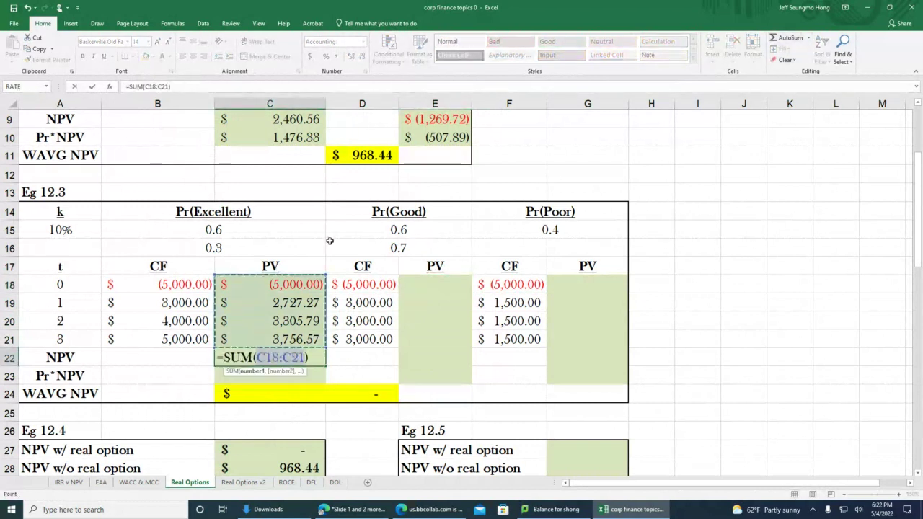
{"action": "key", "text": "Return"}
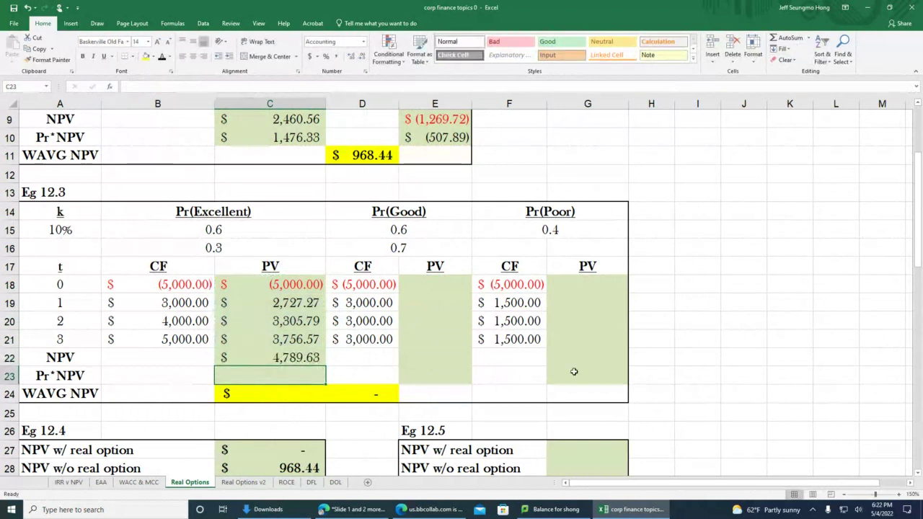
Calculate the Excellent scenario's probability-weighted NPV in C23 with =B15*B16*C22.
{"action": "type", "text": "="}
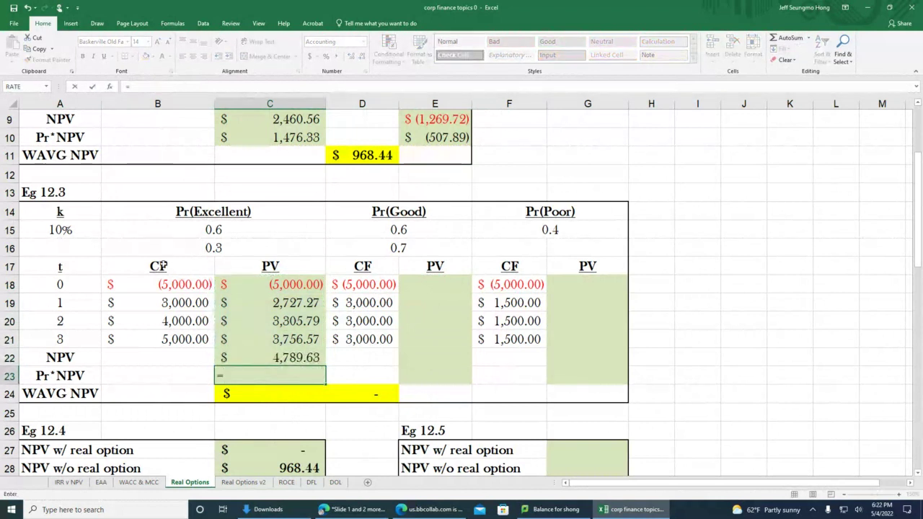
{"action": "left_click", "coordinate": [197, 228]}
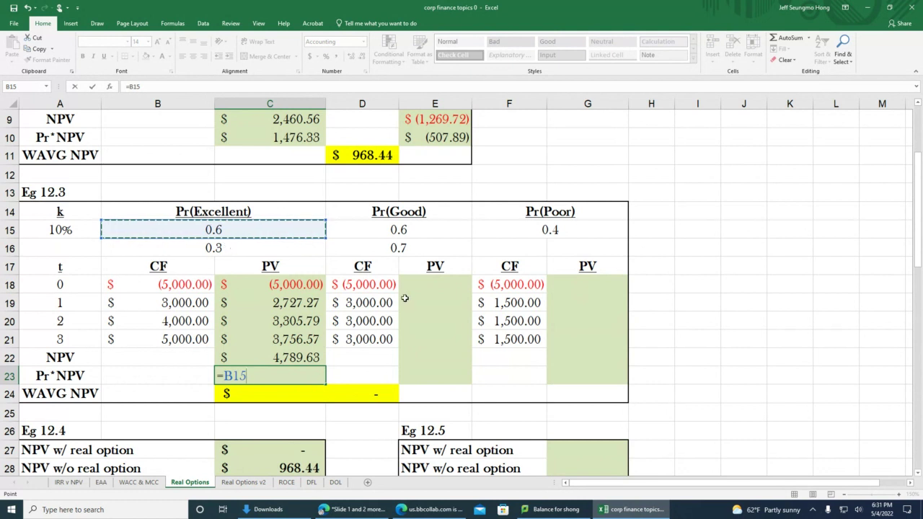
{"action": "type", "text": "*"}
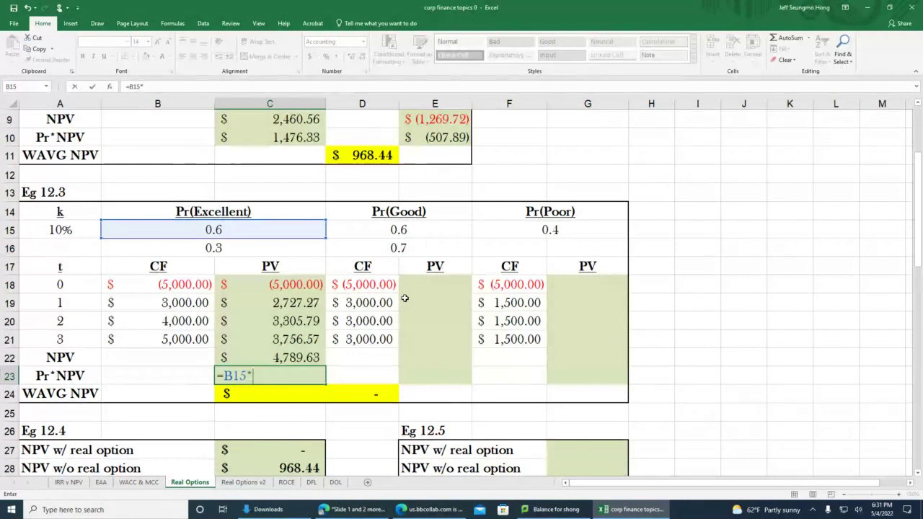
{"action": "left_click", "coordinate": [202, 245]}
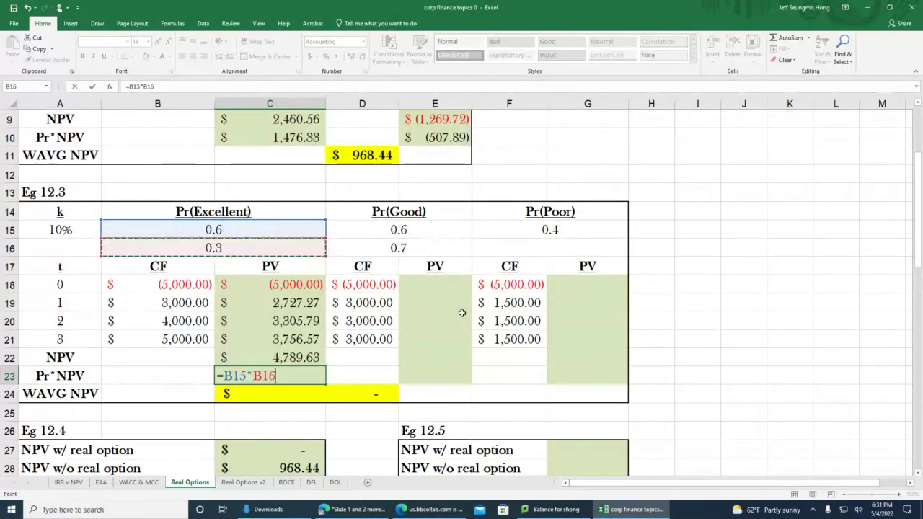
{"action": "type", "text": "*"}
{"action": "left_click", "coordinate": [307, 355]}
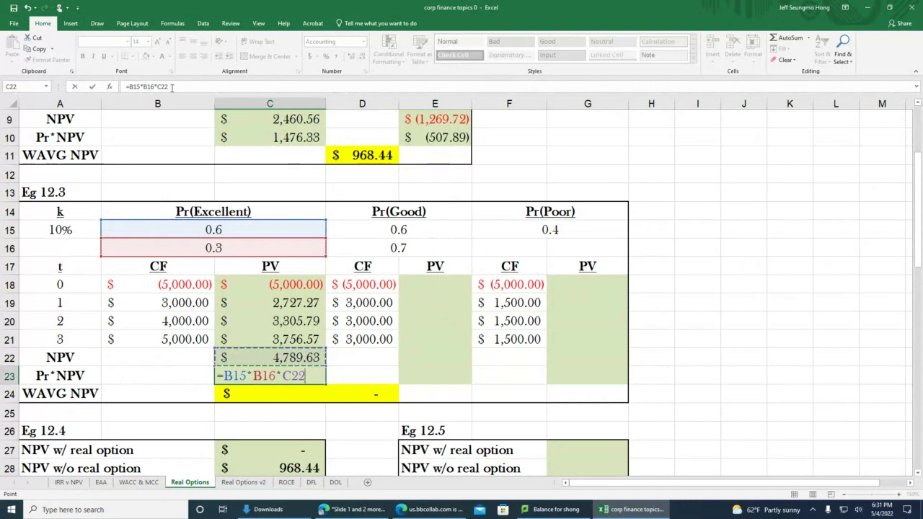
{"action": "left_click", "coordinate": [92, 87]}
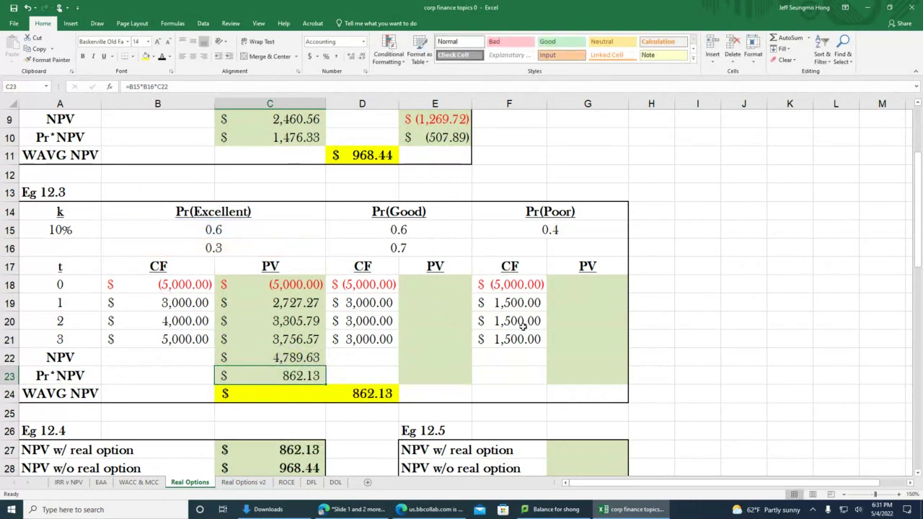
Enter the present value formula =D18/(1+A15)^A18 in E18 for the Good scenario and fill it down to E21.
{"action": "left_click", "coordinate": [454, 290]}
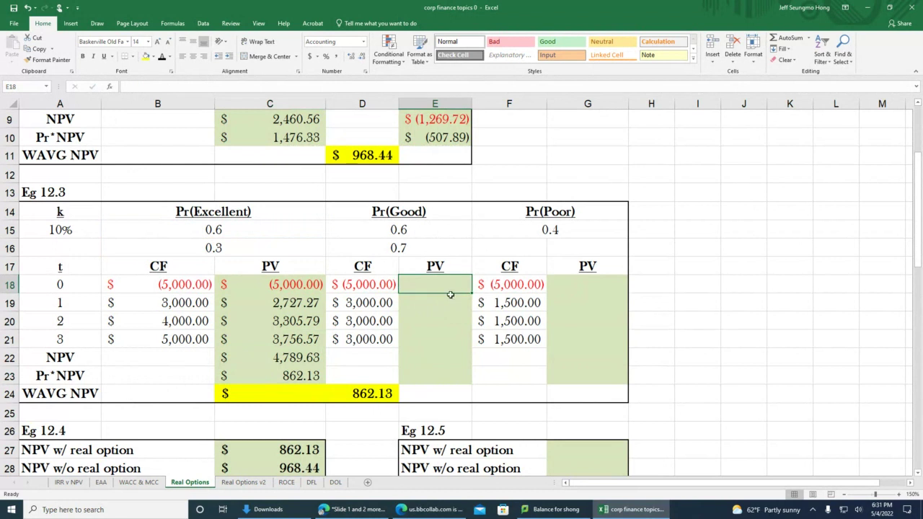
{"action": "left_click", "coordinate": [371, 393]}
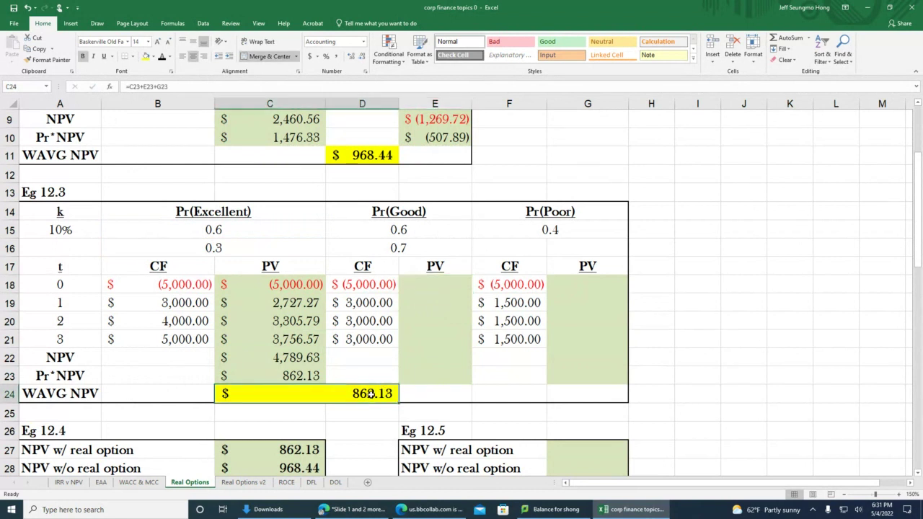
{"action": "left_click", "coordinate": [437, 291]}
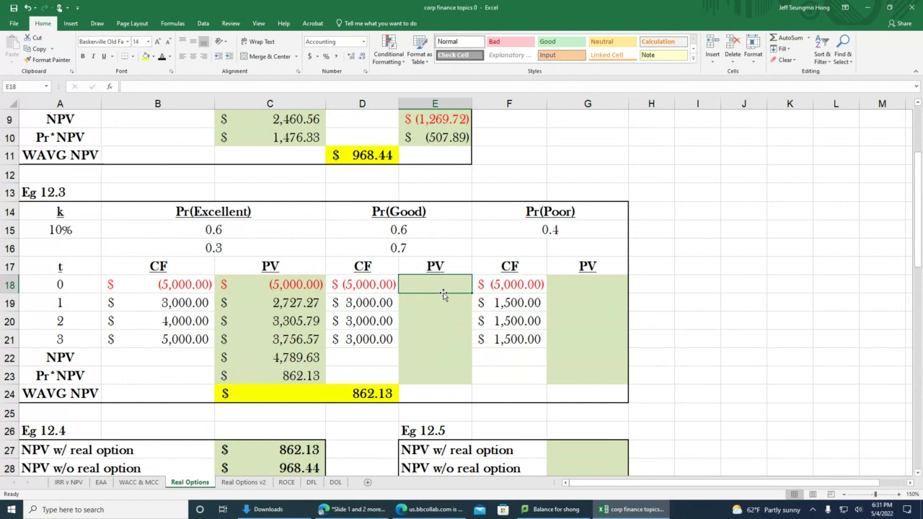
{"action": "type", "text": "="}
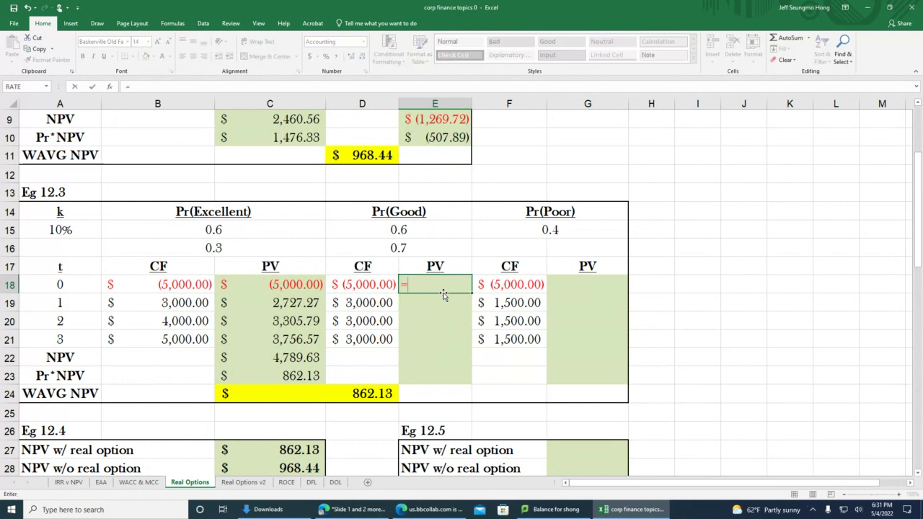
{"action": "left_click", "coordinate": [391, 284]}
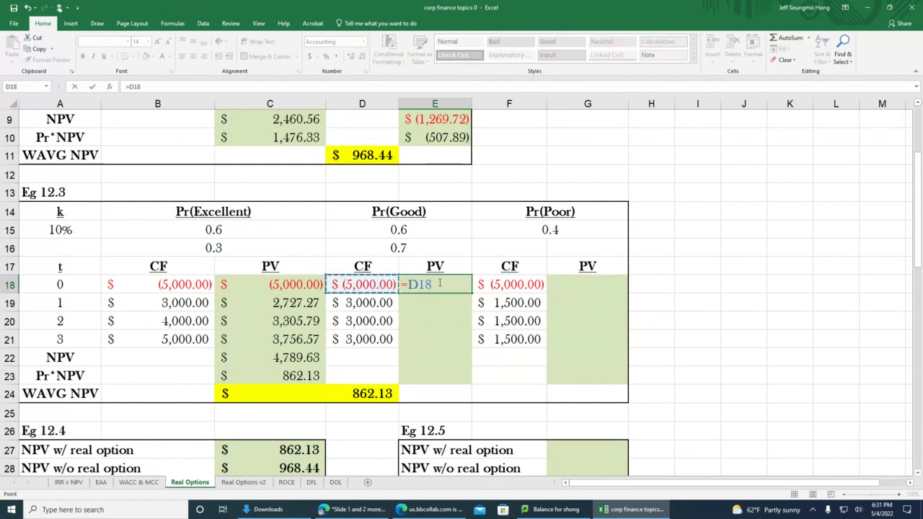
{"action": "type", "text": "/("}
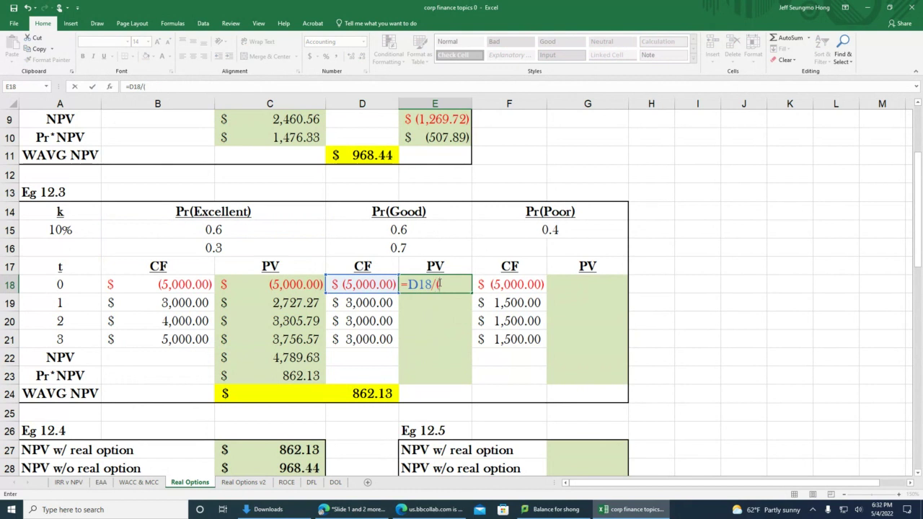
{"action": "type", "text": "1+"}
{"action": "left_click", "coordinate": [61, 228]}
{"action": "type", "text": ")^"}
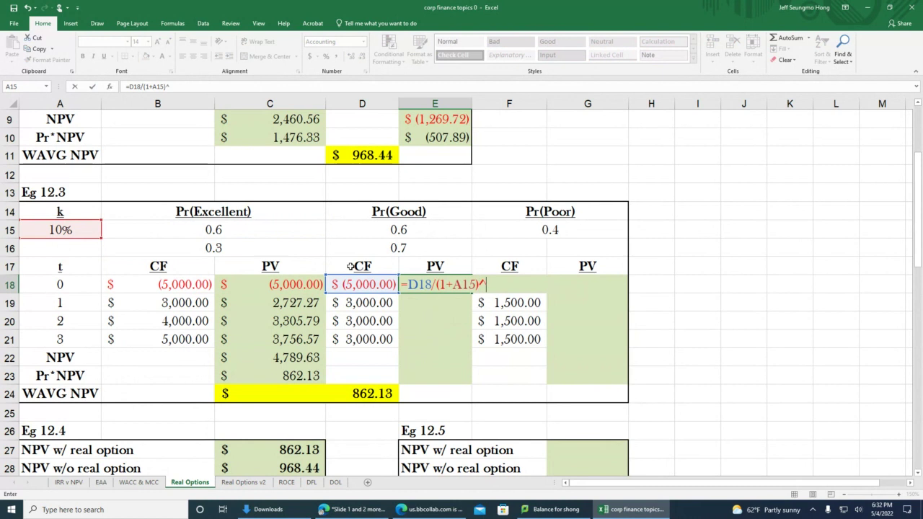
{"action": "left_click", "coordinate": [58, 286]}
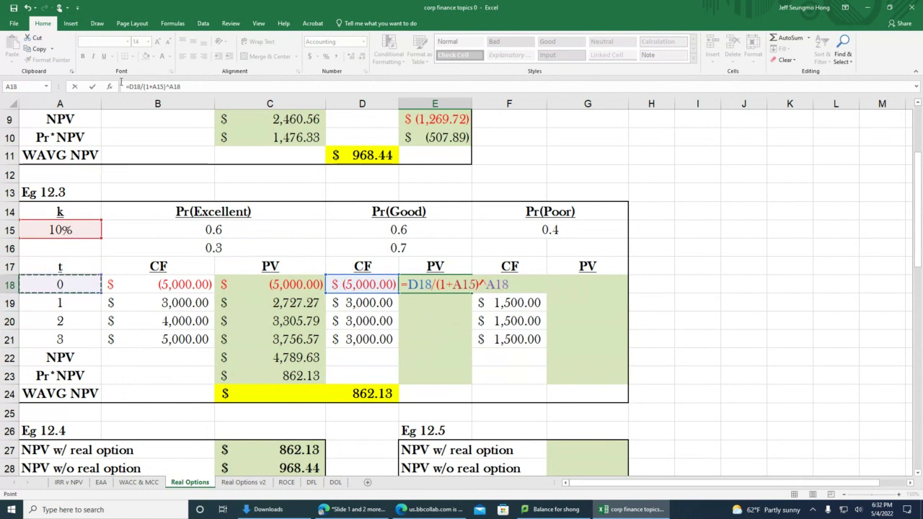
{"action": "left_click", "coordinate": [92, 86]}
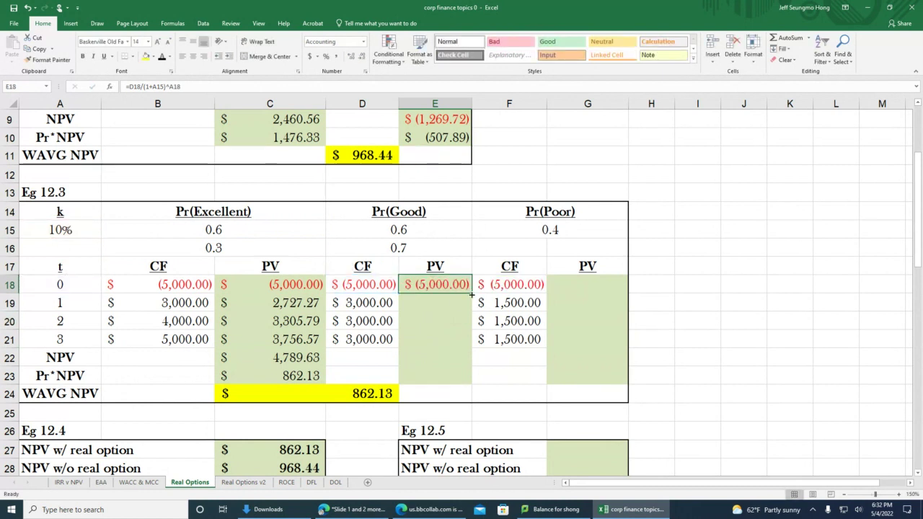
{"action": "left_click_drag", "start_coordinate": [472, 292], "coordinate": [459, 346]}
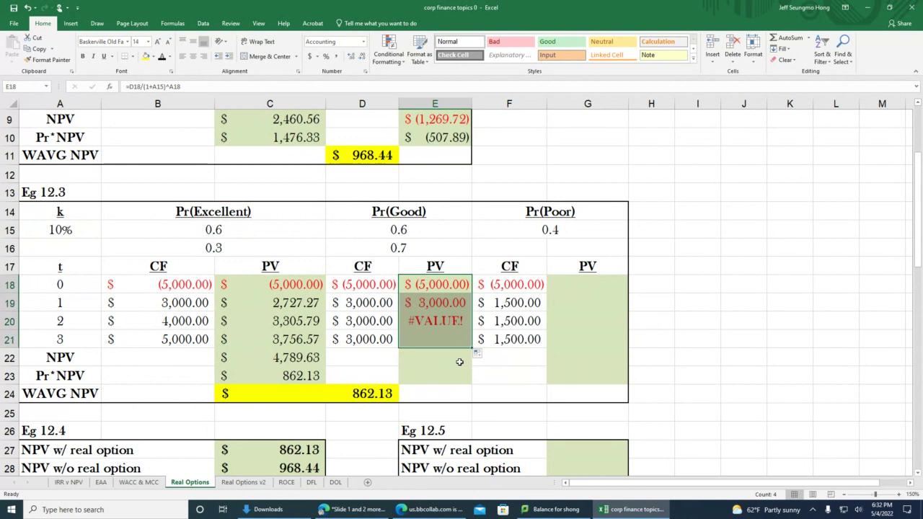
Make the discount rate reference in E18 absolute as $A$15 and refill the formula down to E21.
{"action": "left_click", "coordinate": [444, 286]}
{"action": "double_click", "coordinate": [444, 286]}
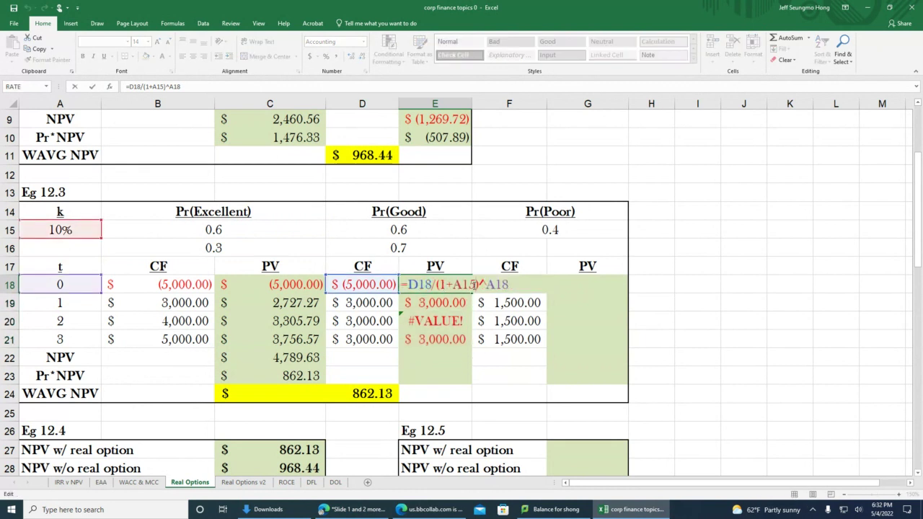
{"action": "key", "text": "F4"}
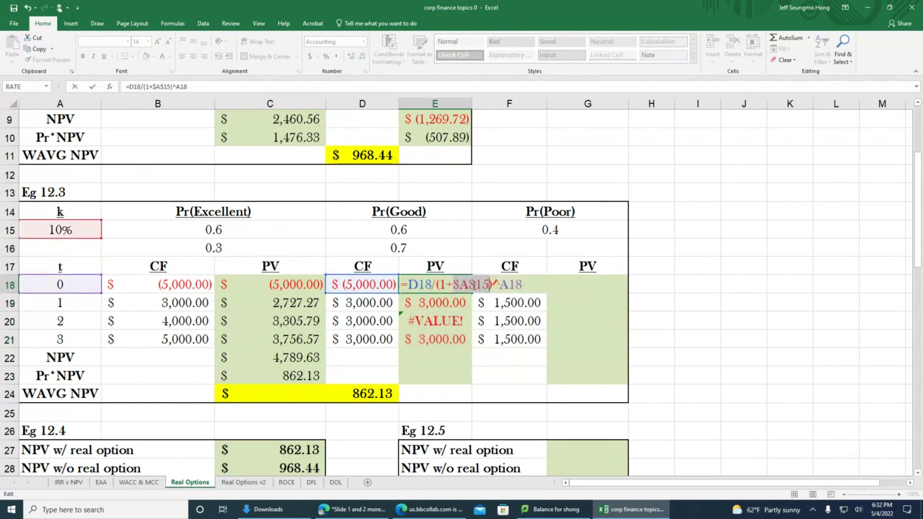
{"action": "left_click", "coordinate": [93, 87]}
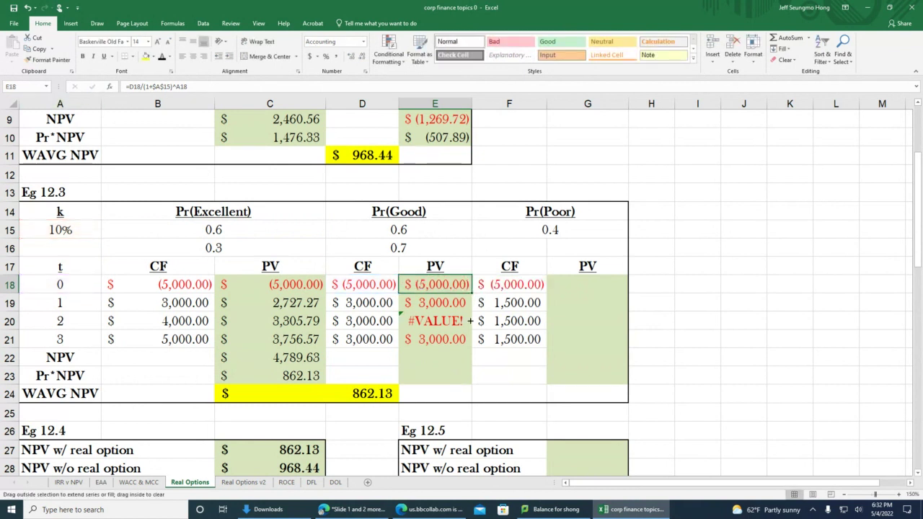
{"action": "left_click_drag", "start_coordinate": [469, 320], "coordinate": [453, 346]}
Calculate the Good scenario's NPV in E22 with =SUM(E18:E21).
{"action": "left_click", "coordinate": [441, 357]}
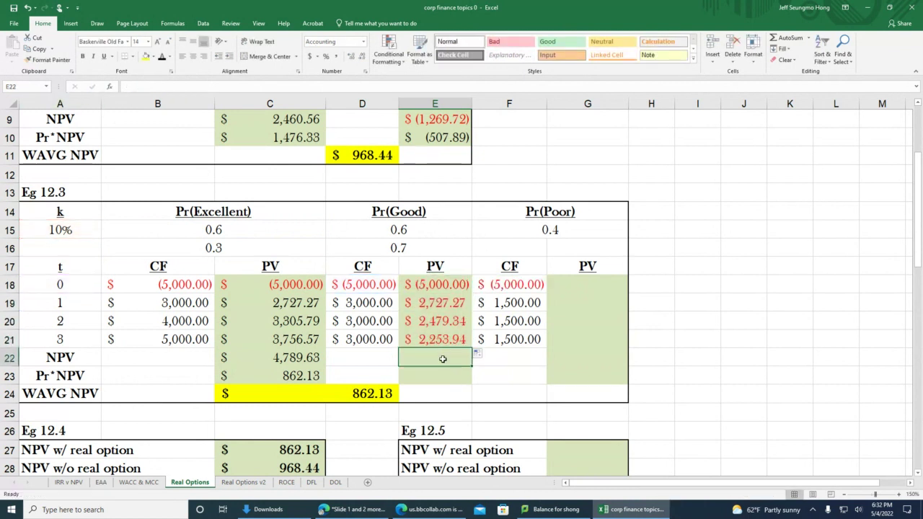
{"action": "left_click", "coordinate": [796, 39]}
{"action": "left_click", "coordinate": [92, 87]}
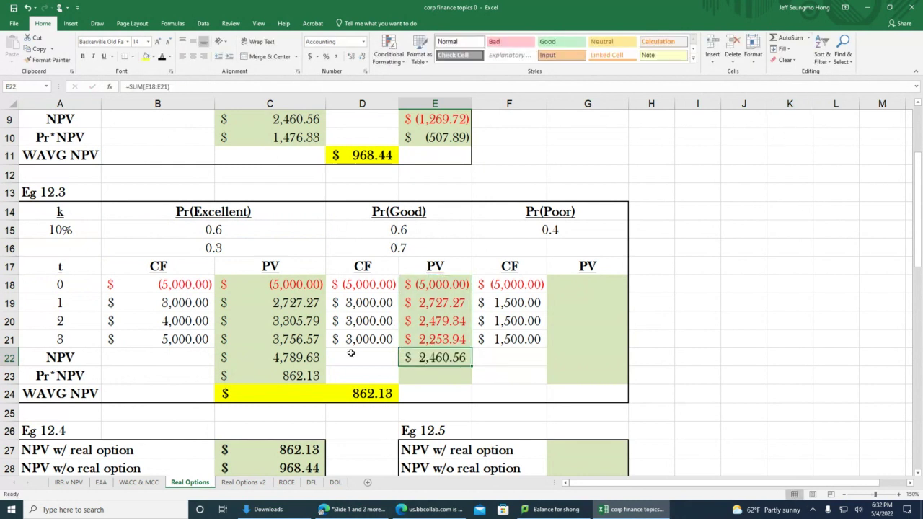
Calculate the Good scenario's probability-weighted NPV in E23 with =D15*D16*E22.
{"action": "left_click", "coordinate": [444, 375]}
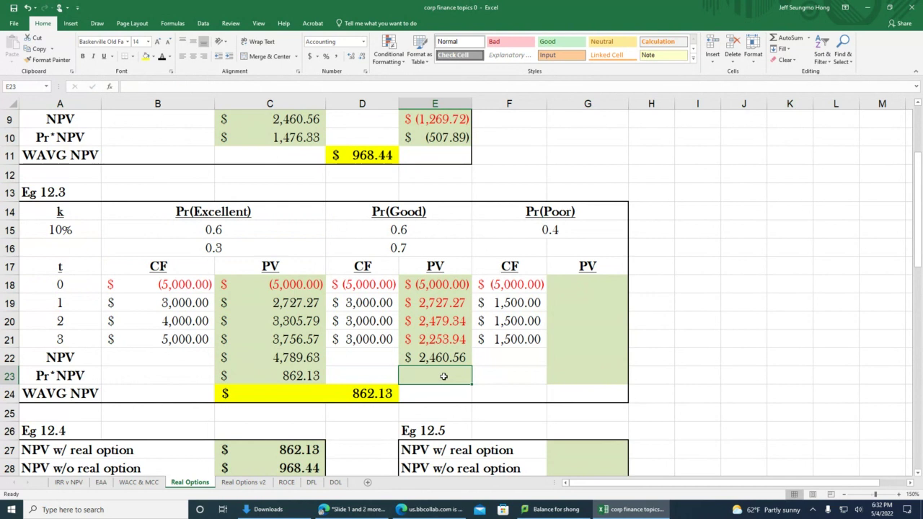
{"action": "type", "text": "="}
{"action": "left_click", "coordinate": [402, 229]}
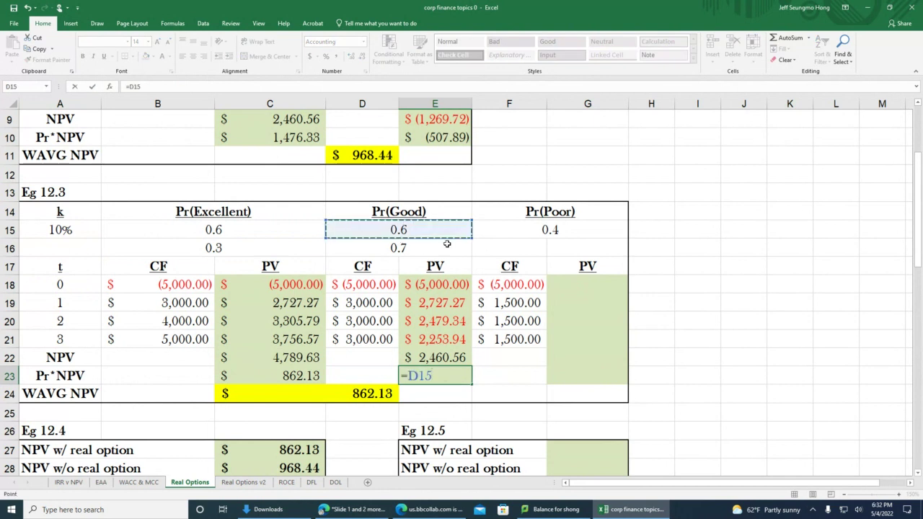
{"action": "type", "text": "*"}
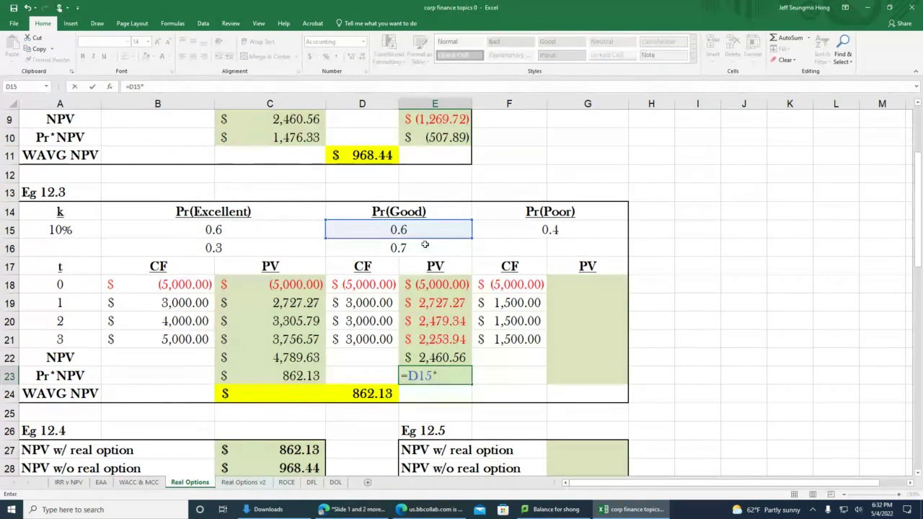
{"action": "left_click", "coordinate": [393, 246]}
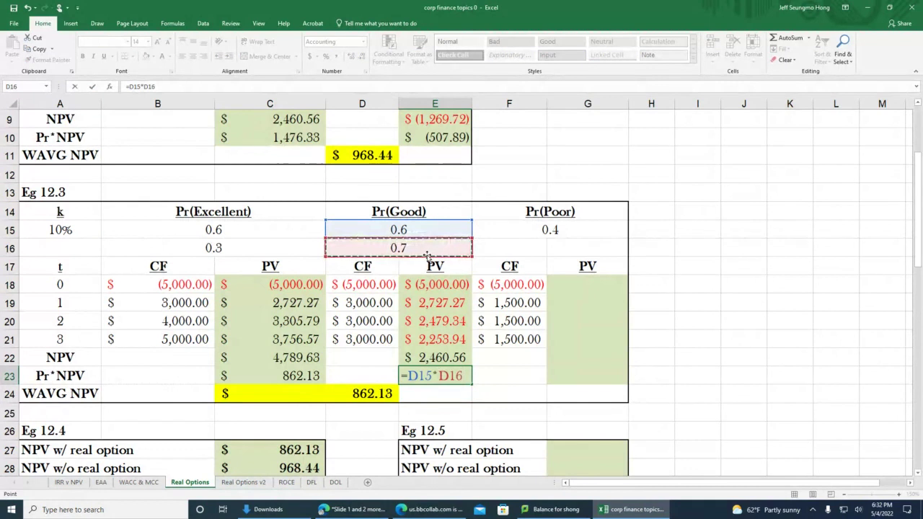
{"action": "type", "text": "*"}
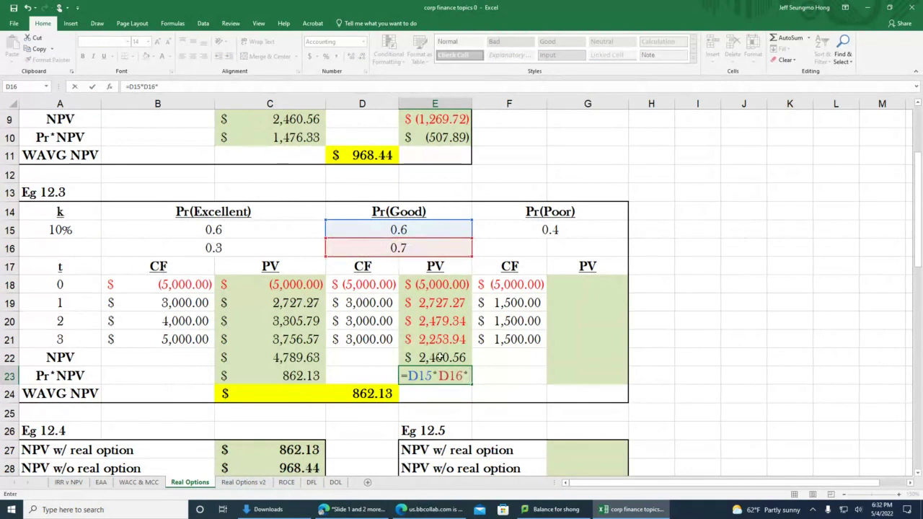
{"action": "left_click", "coordinate": [439, 357]}
{"action": "left_click", "coordinate": [93, 87]}
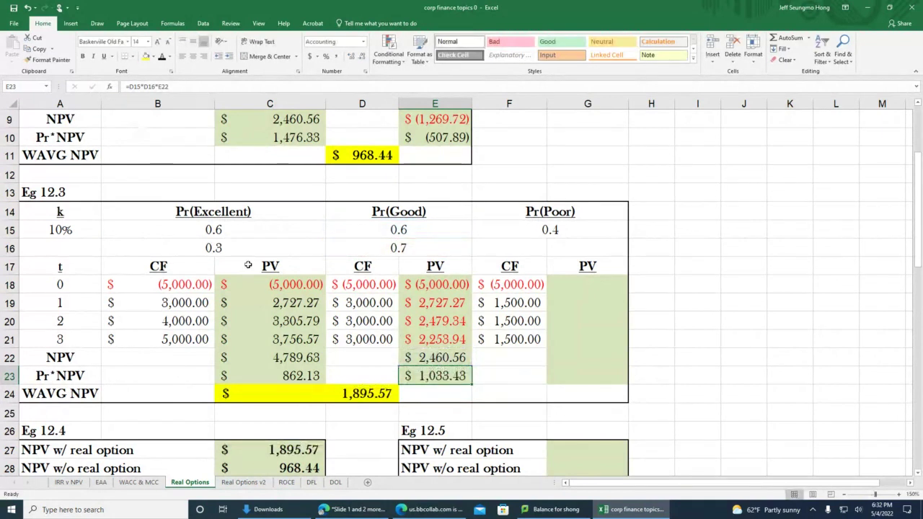
Examine the weighted average NPV formula in C24 and the Excellent, Good and Poor scenario columns of Eg 12.3.
{"action": "left_click", "coordinate": [345, 398]}
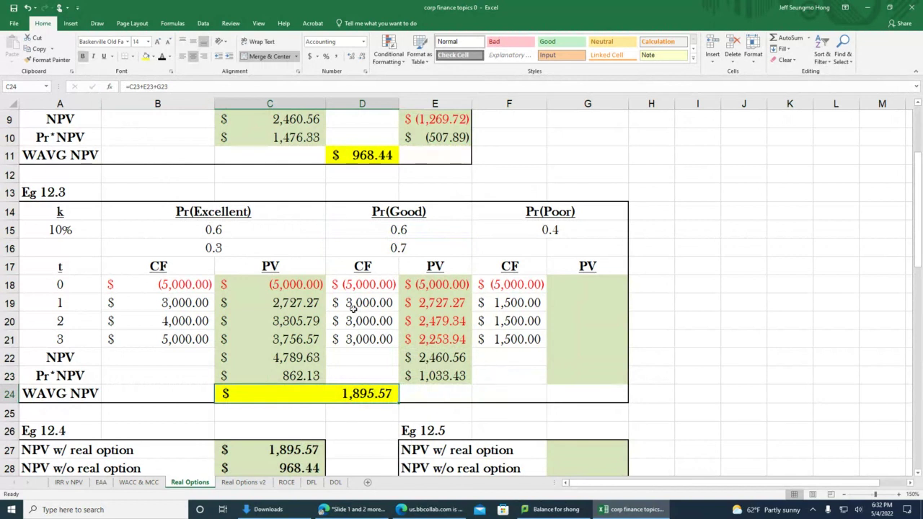
{"action": "left_click_drag", "start_coordinate": [272, 215], "coordinate": [272, 375]}
{"action": "left_click_drag", "start_coordinate": [374, 214], "coordinate": [272, 375]}
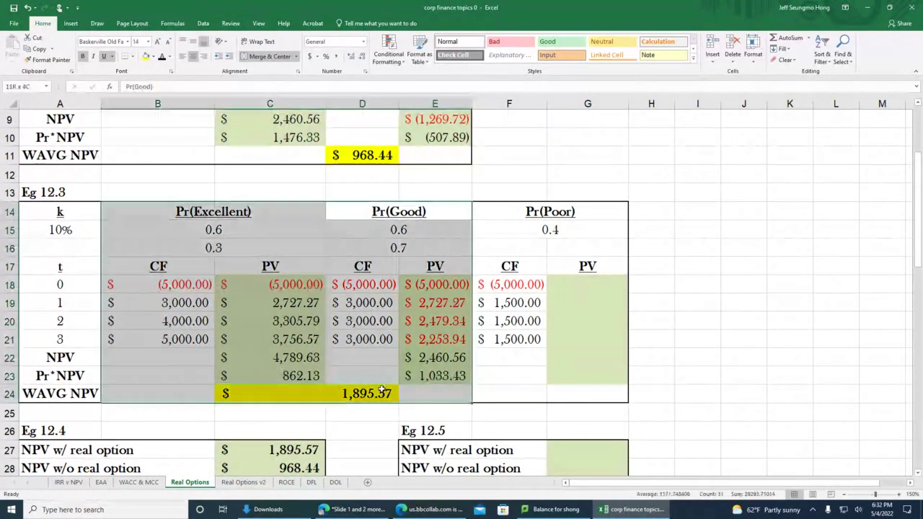
{"action": "left_click", "coordinate": [381, 374]}
{"action": "left_click", "coordinate": [551, 229]}
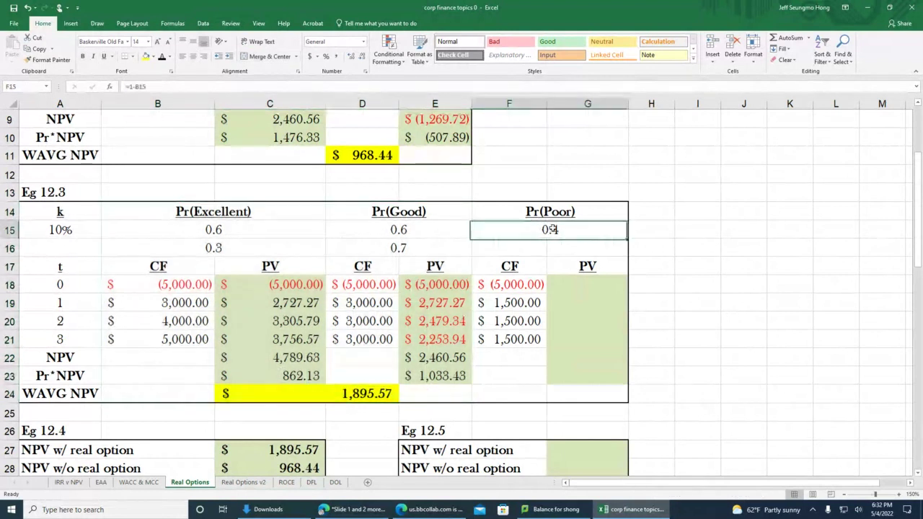
{"action": "left_click_drag", "start_coordinate": [560, 209], "coordinate": [556, 325]}
{"action": "left_click", "coordinate": [575, 273]}
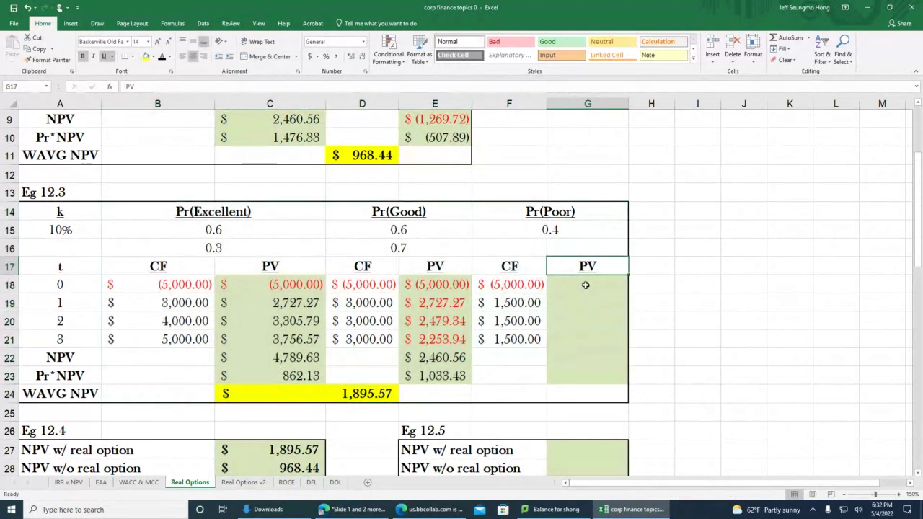
{"action": "left_click", "coordinate": [587, 286]}
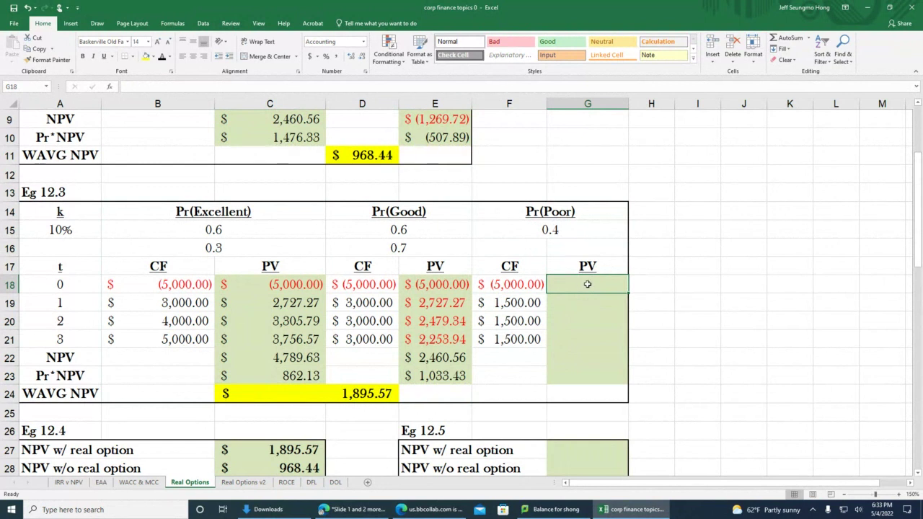
{"action": "type", "text": "="}
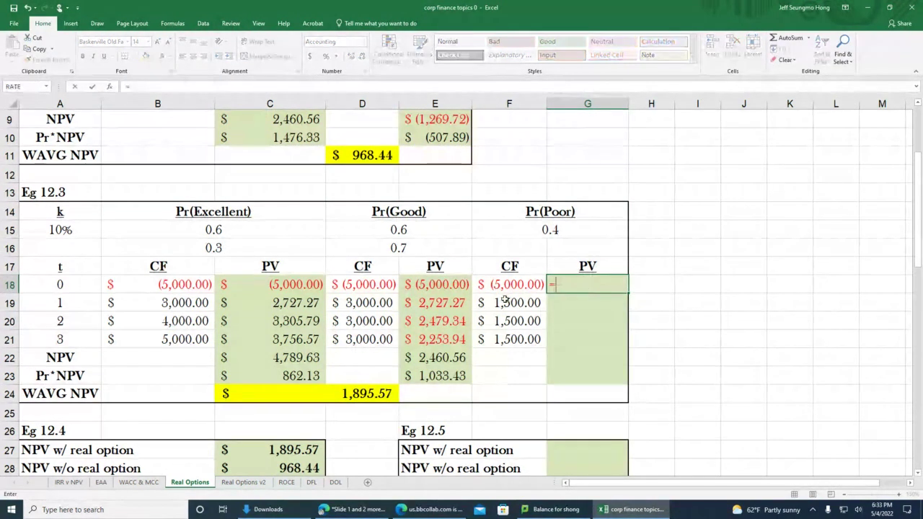
{"action": "left_click_drag", "start_coordinate": [425, 298], "coordinate": [427, 339]}
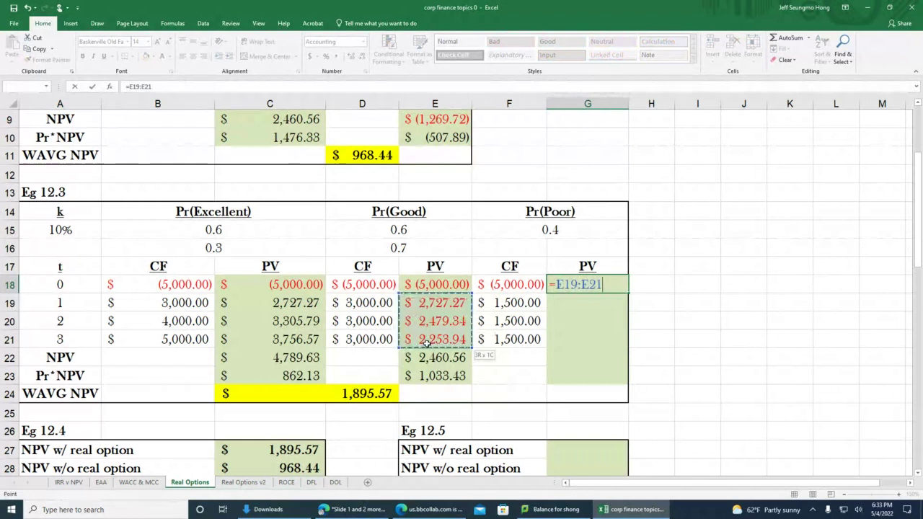
{"action": "key", "text": "Escape"}
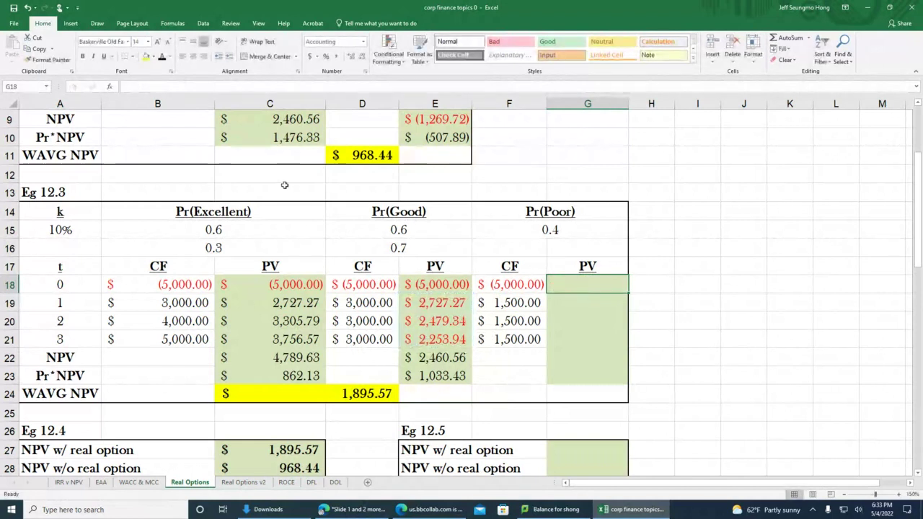
Change the font colour of the Good scenario's present values in E19:E21 to black.
{"action": "left_click_drag", "start_coordinate": [422, 302], "coordinate": [427, 338]}
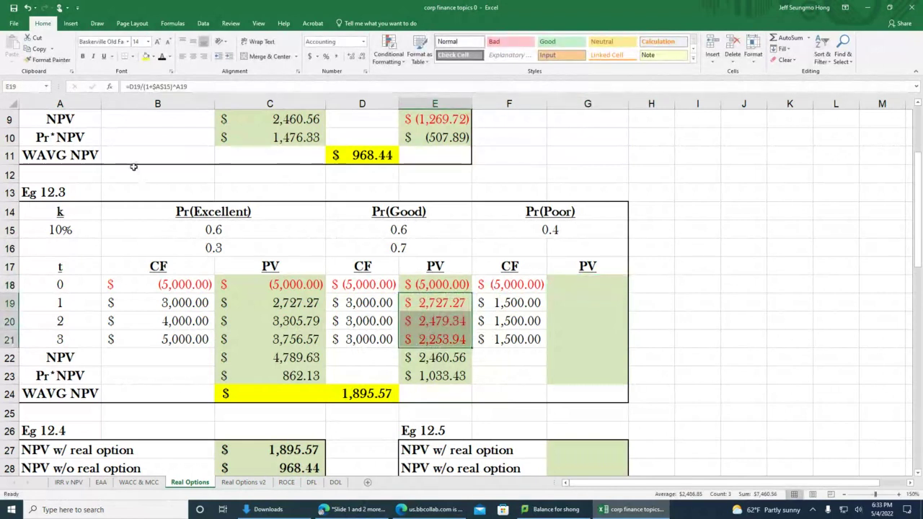
{"action": "left_click", "coordinate": [603, 322]}
Calculate the Poor scenario's present value in G18 with =F18/(1+$A$15)^A18 and fill the formula down to G21.
{"action": "left_click", "coordinate": [588, 284]}
{"action": "type", "text": "="}
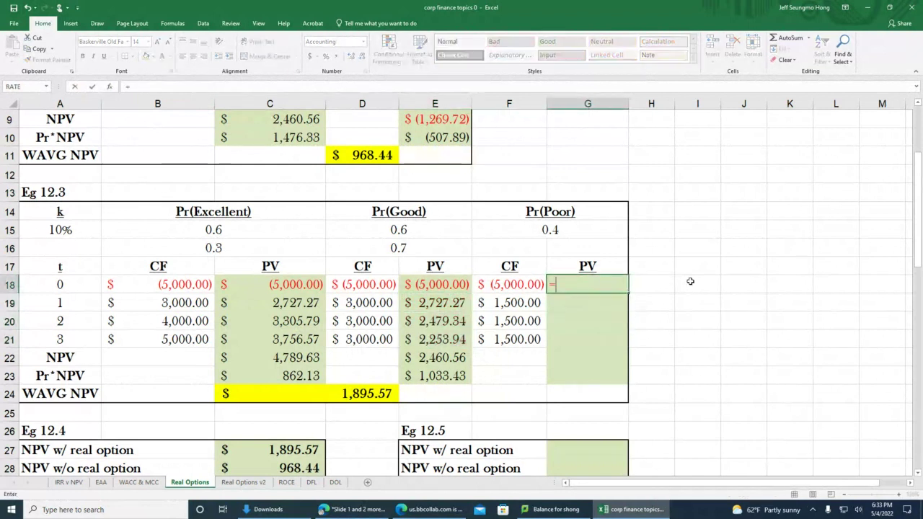
{"action": "left_click", "coordinate": [519, 287]}
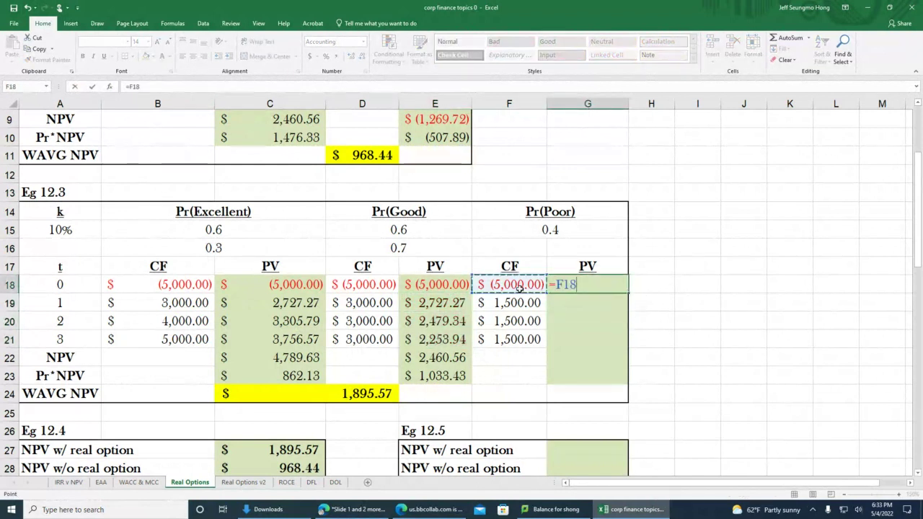
{"action": "type", "text": "/"}
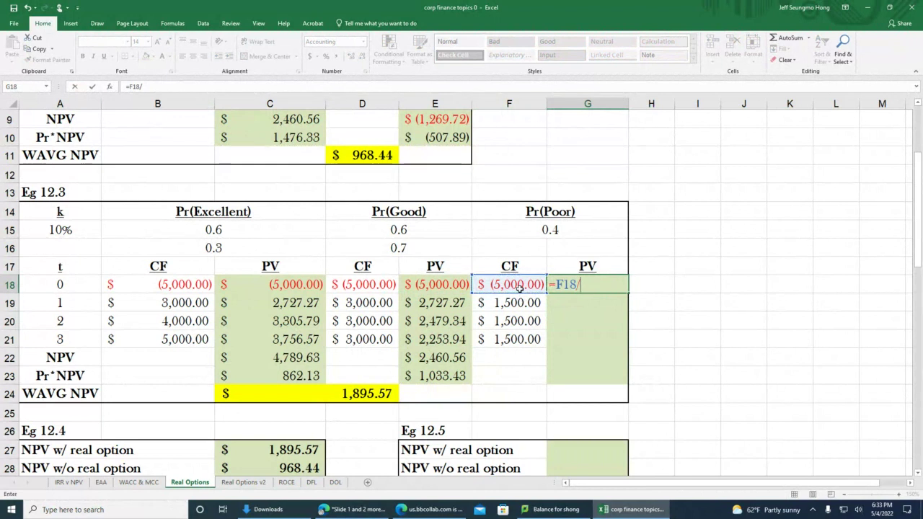
{"action": "type", "text": "(1+"}
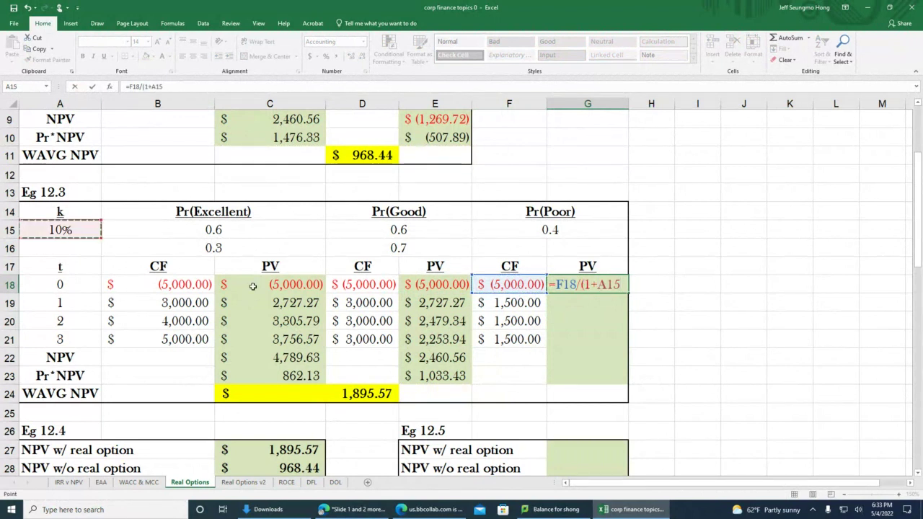
{"action": "key", "text": "F4"}
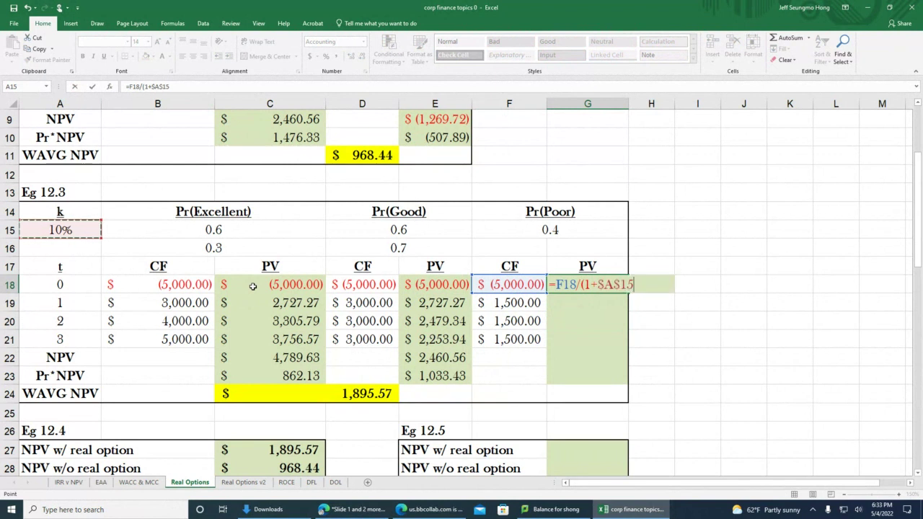
{"action": "type", "text": ")^"}
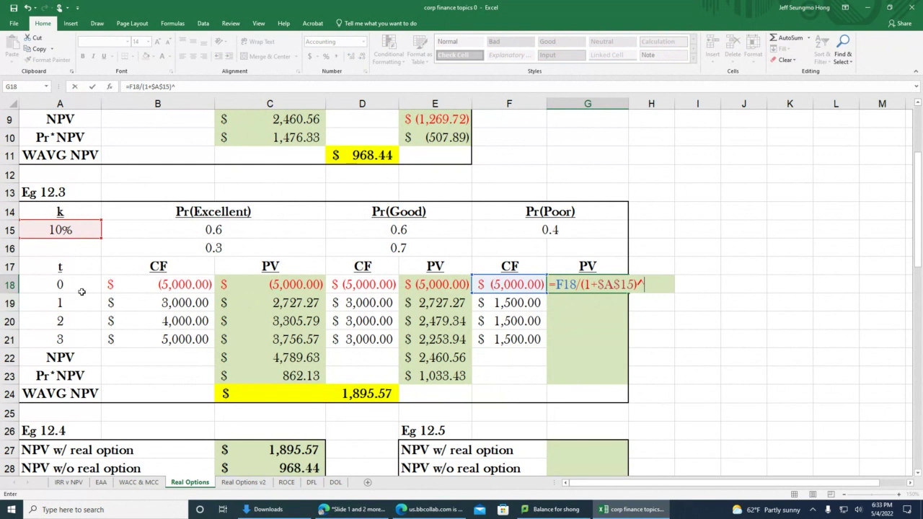
{"action": "left_click", "coordinate": [59, 285]}
{"action": "left_click", "coordinate": [92, 87]}
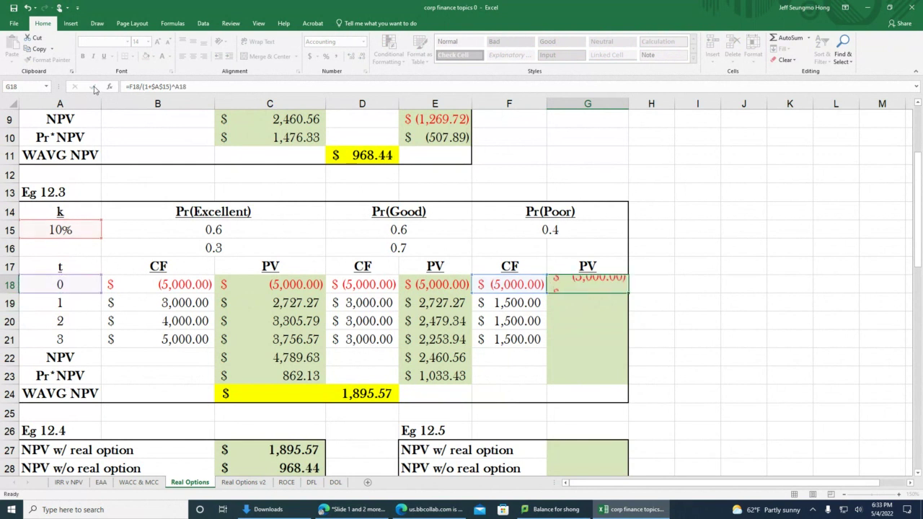
{"action": "left_click_drag", "start_coordinate": [629, 293], "coordinate": [629, 352]}
Change the font colour of the Poor scenario's present values in G19:G21 to black.
{"action": "left_click_drag", "start_coordinate": [556, 302], "coordinate": [556, 339]}
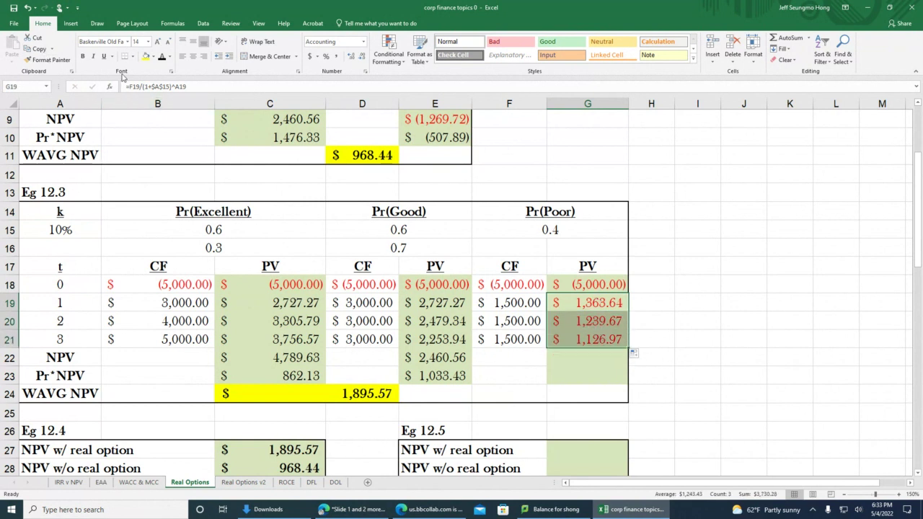
{"action": "left_click", "coordinate": [162, 60]}
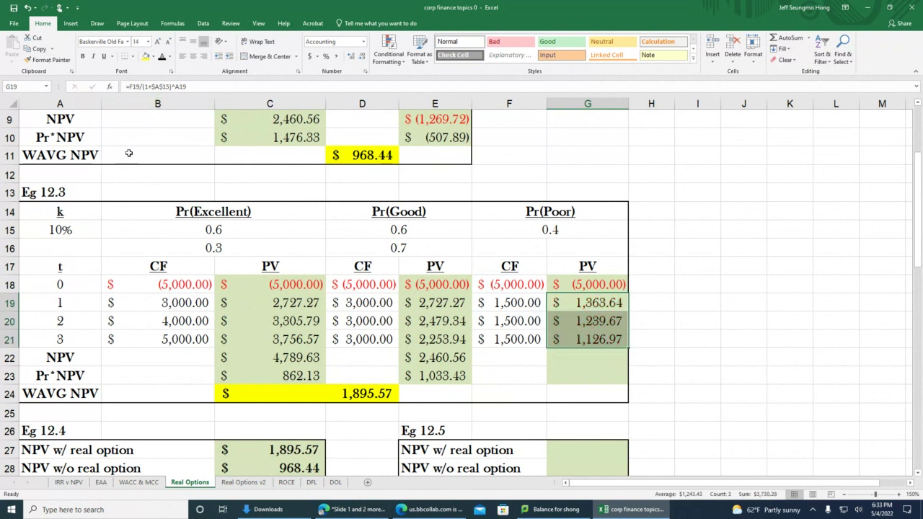
Calculate the Poor scenario's NPV in G22 with =SUM(G18:G21).
{"action": "left_click", "coordinate": [577, 355]}
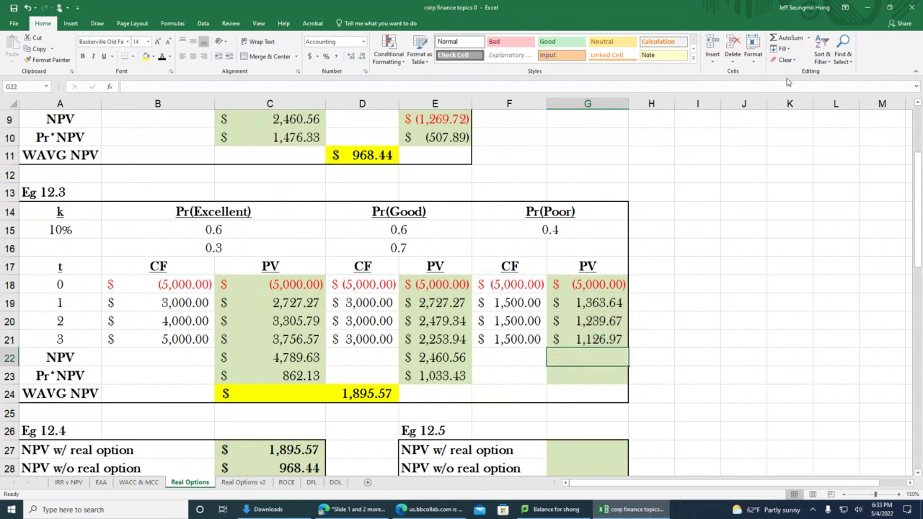
{"action": "left_click", "coordinate": [775, 37]}
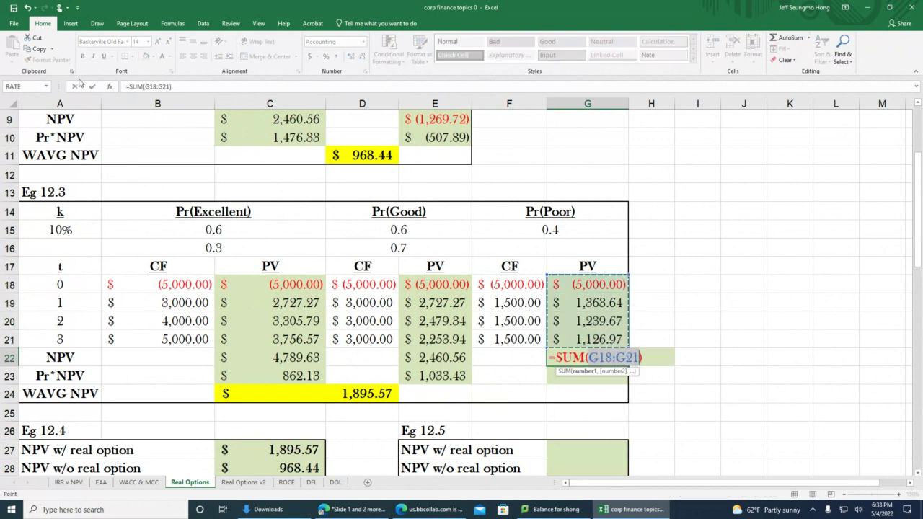
{"action": "key", "text": "Return"}
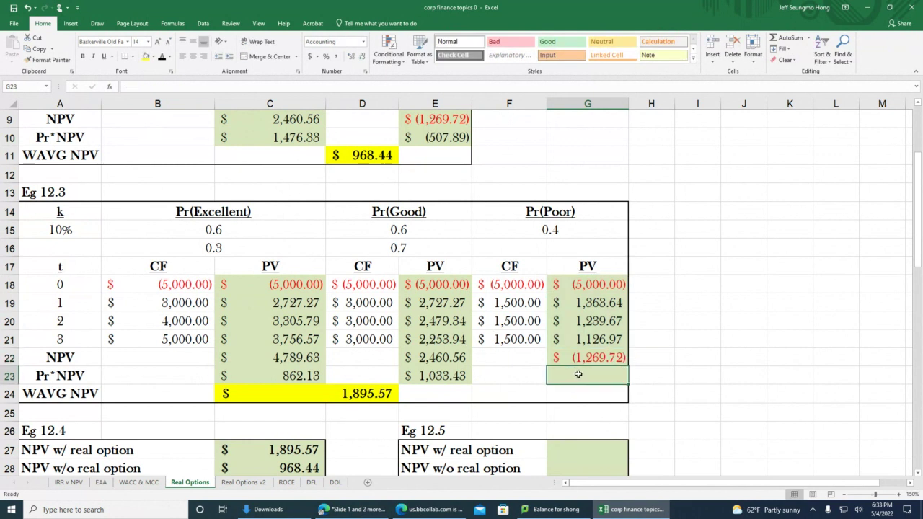
Calculate the Poor scenario's probability-weighted NPV in G23 with =F15*G22.
{"action": "type", "text": "="}
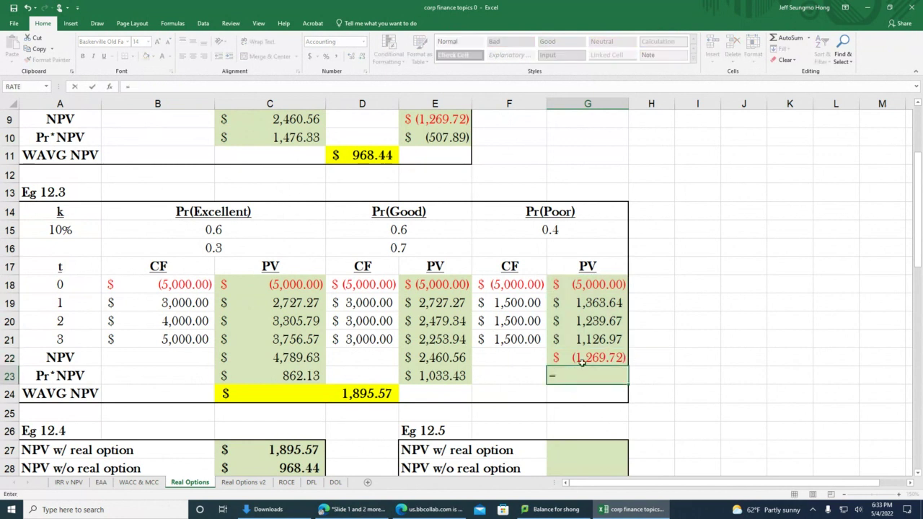
{"action": "left_click", "coordinate": [540, 228]}
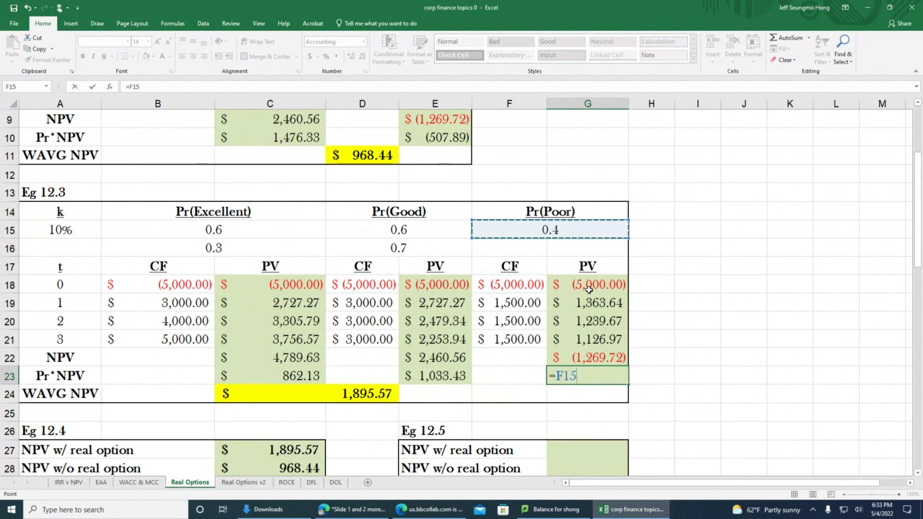
{"action": "type", "text": "*"}
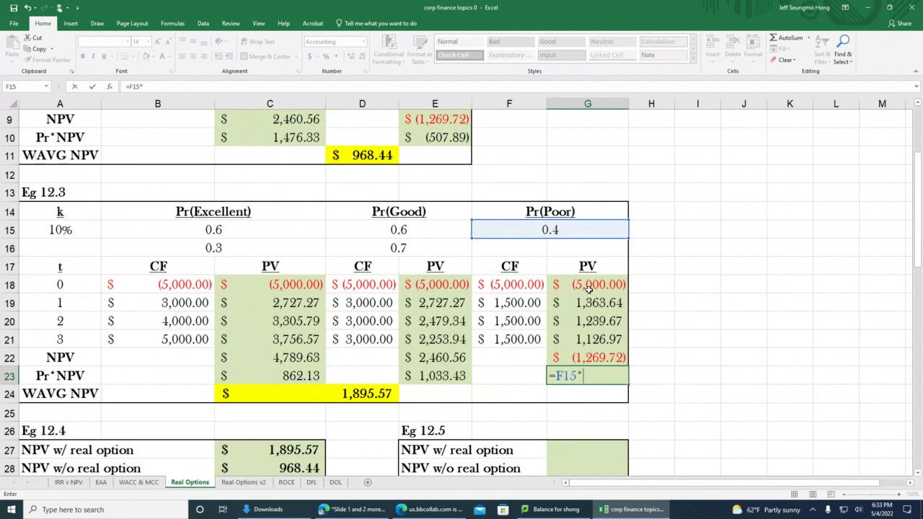
{"action": "left_click", "coordinate": [588, 357]}
{"action": "key", "text": "ctrl+Return"}
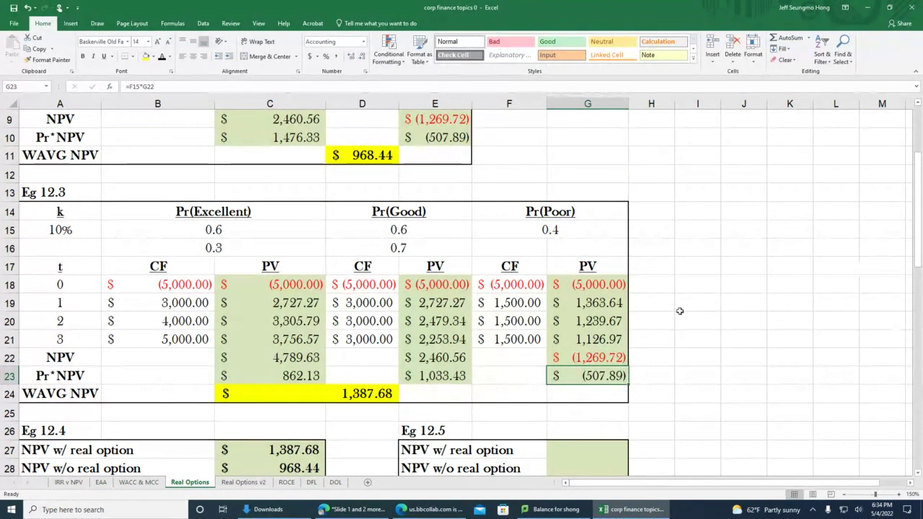
Check which cells the weighted average NPV formula in C24 adds together.
{"action": "left_click", "coordinate": [296, 397]}
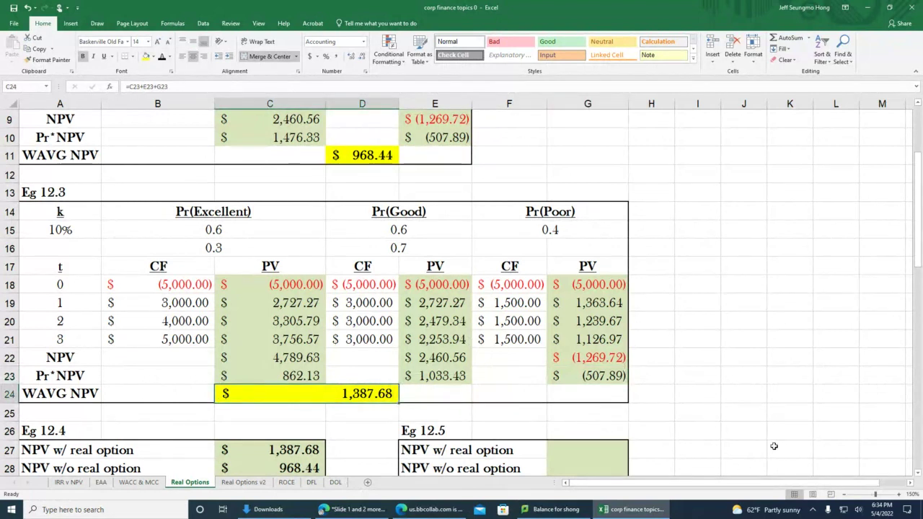
{"action": "key", "text": "F2"}
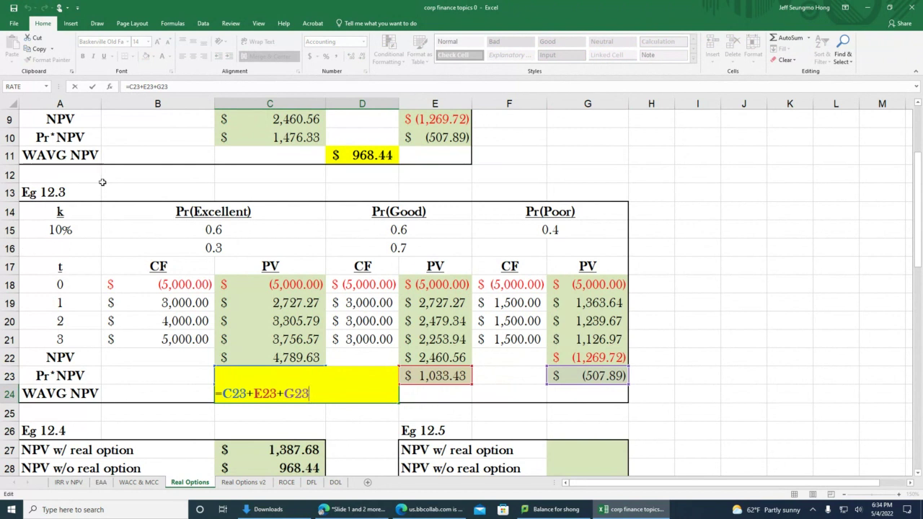
{"action": "left_click", "coordinate": [91, 86]}
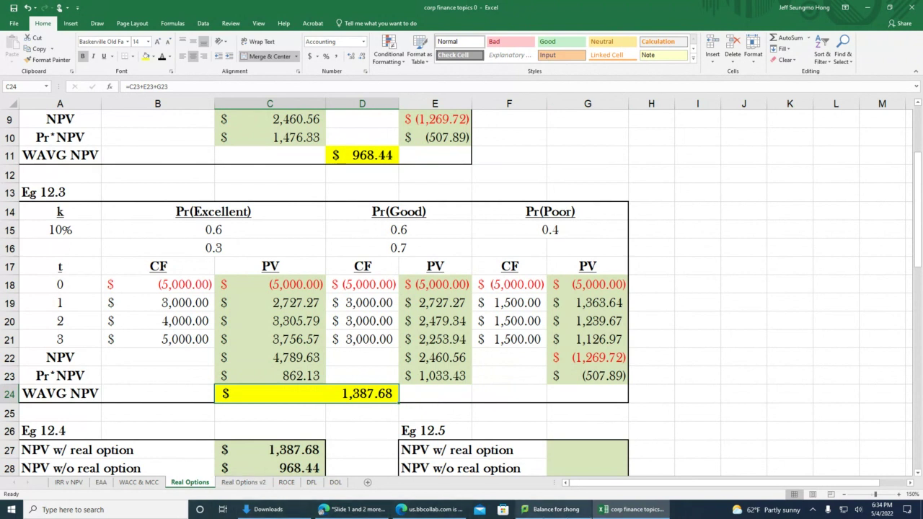
Switch to the lecture slides in Edge and review the E.g. 12.3 decision tree, its NPV calculation and the expected NPV table.
{"action": "left_click", "coordinate": [345, 509]}
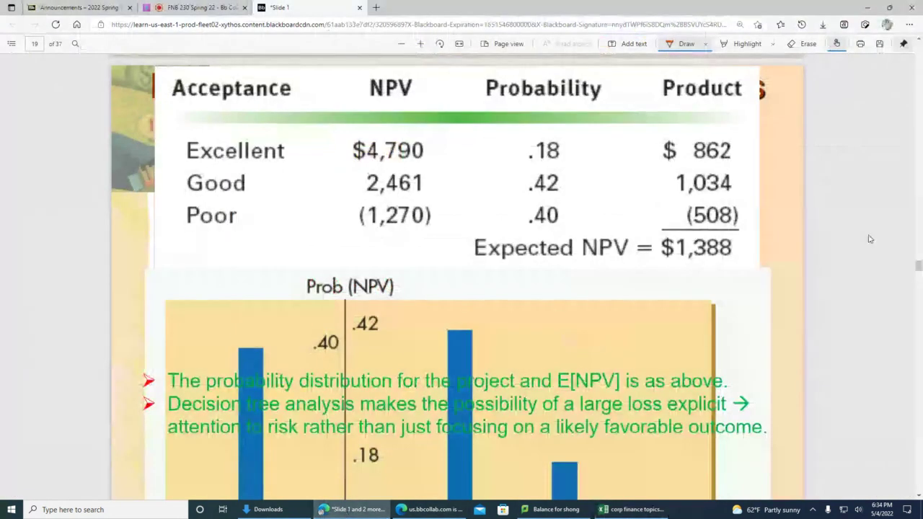
{"action": "scroll", "coordinate": [917, 137], "scroll_direction": "up", "scroll_amount": 5}
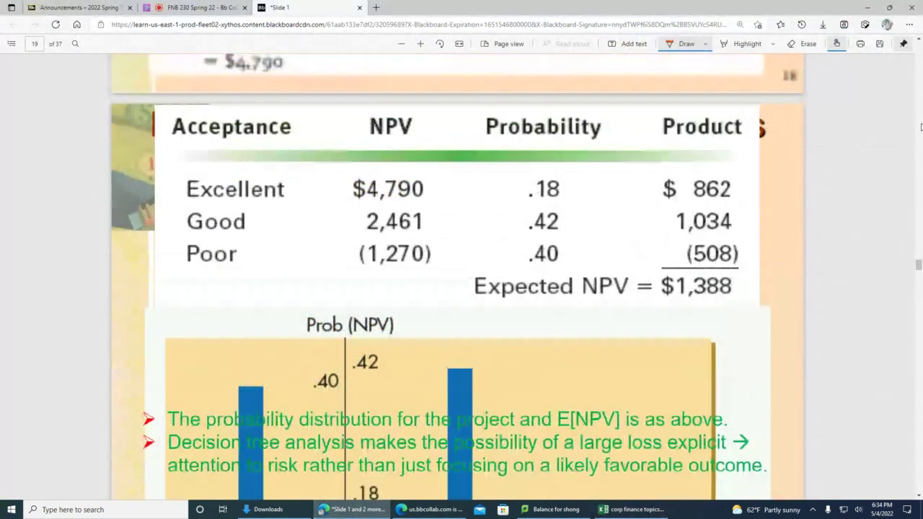
{"action": "scroll", "coordinate": [920, 127], "scroll_direction": "up", "scroll_amount": 5}
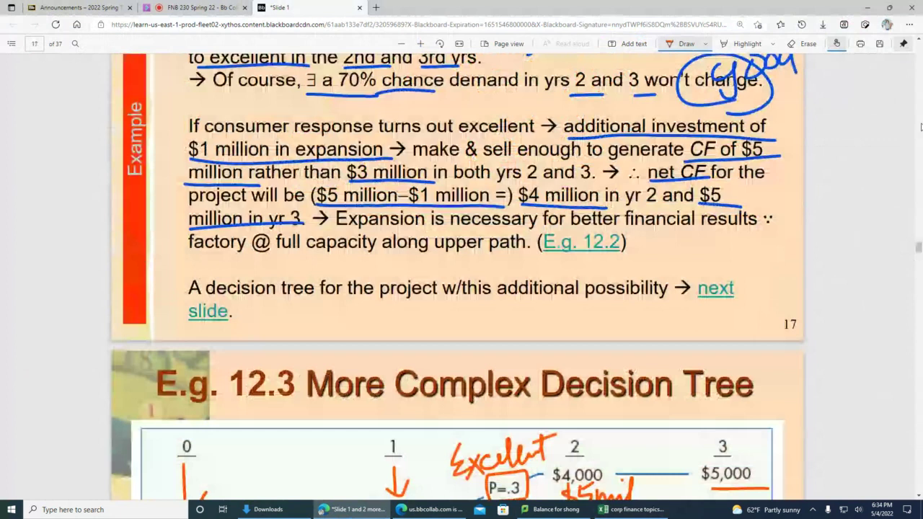
{"action": "scroll", "coordinate": [921, 449], "scroll_direction": "down", "scroll_amount": 5}
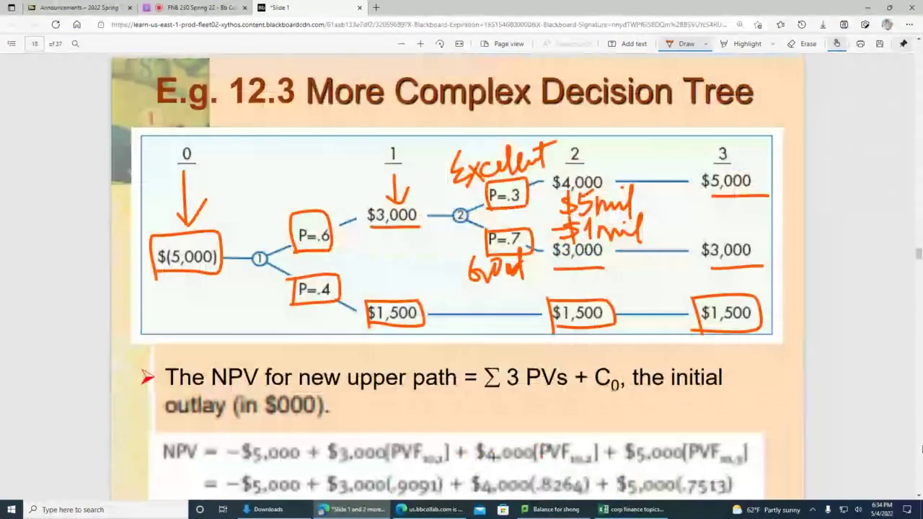
{"action": "scroll", "coordinate": [921, 448], "scroll_direction": "down", "scroll_amount": 2}
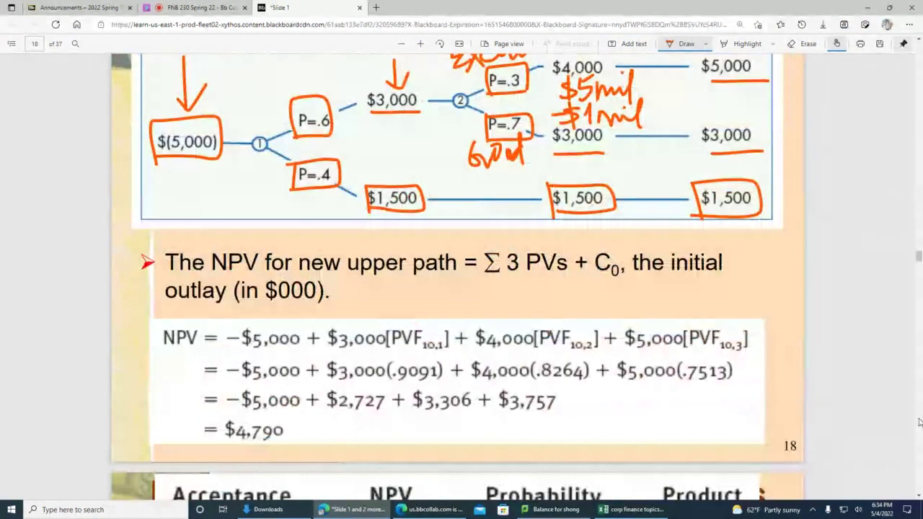
{"action": "scroll", "coordinate": [920, 422], "scroll_direction": "down", "scroll_amount": 5}
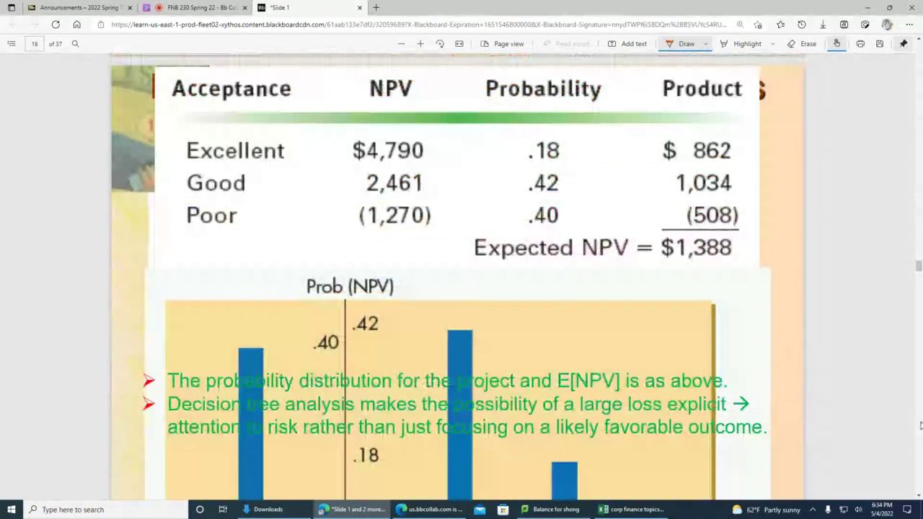